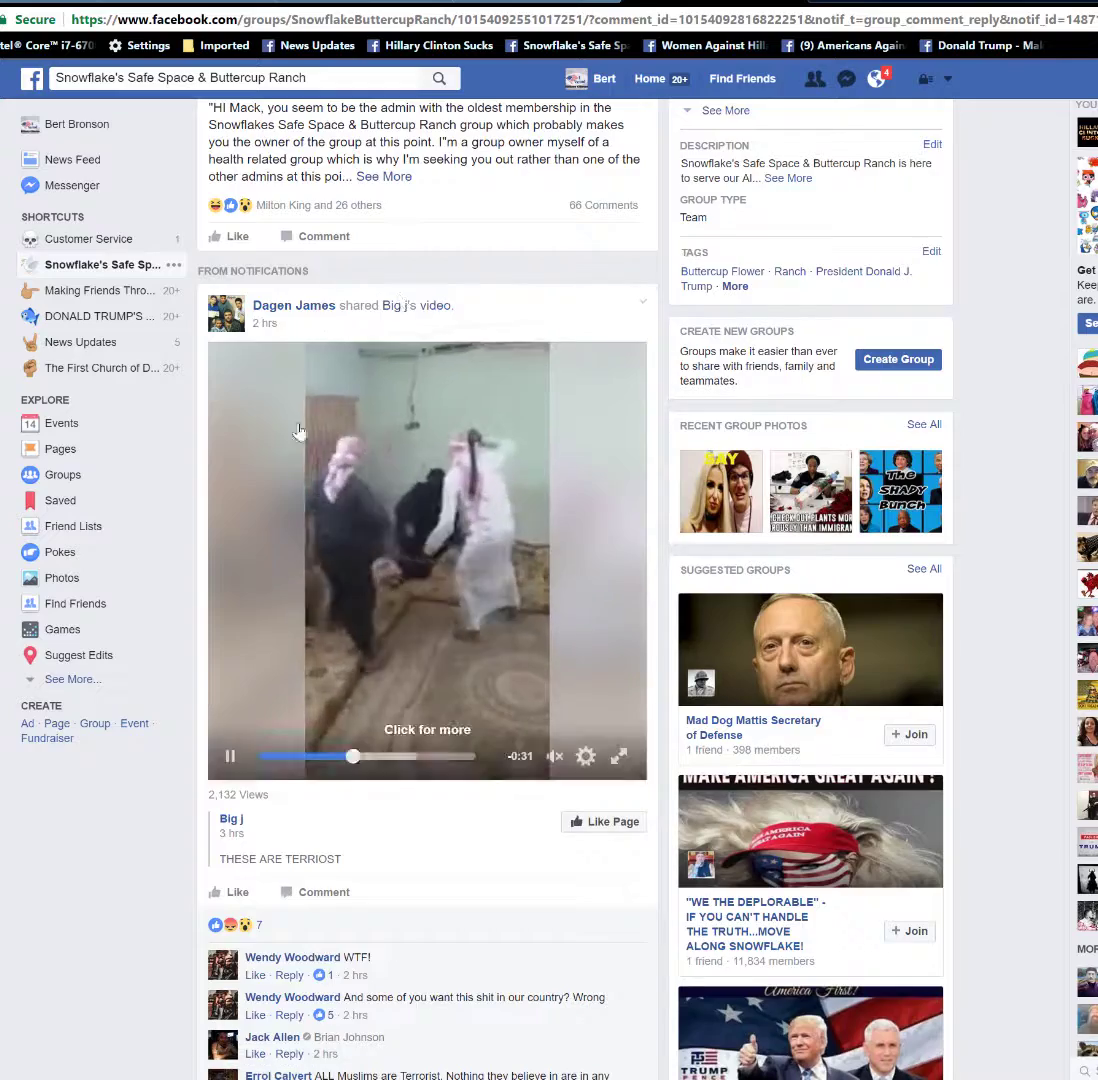
- Open the moderation options of the shared video post under From Notifications
scroll(433, 490, up, 11)
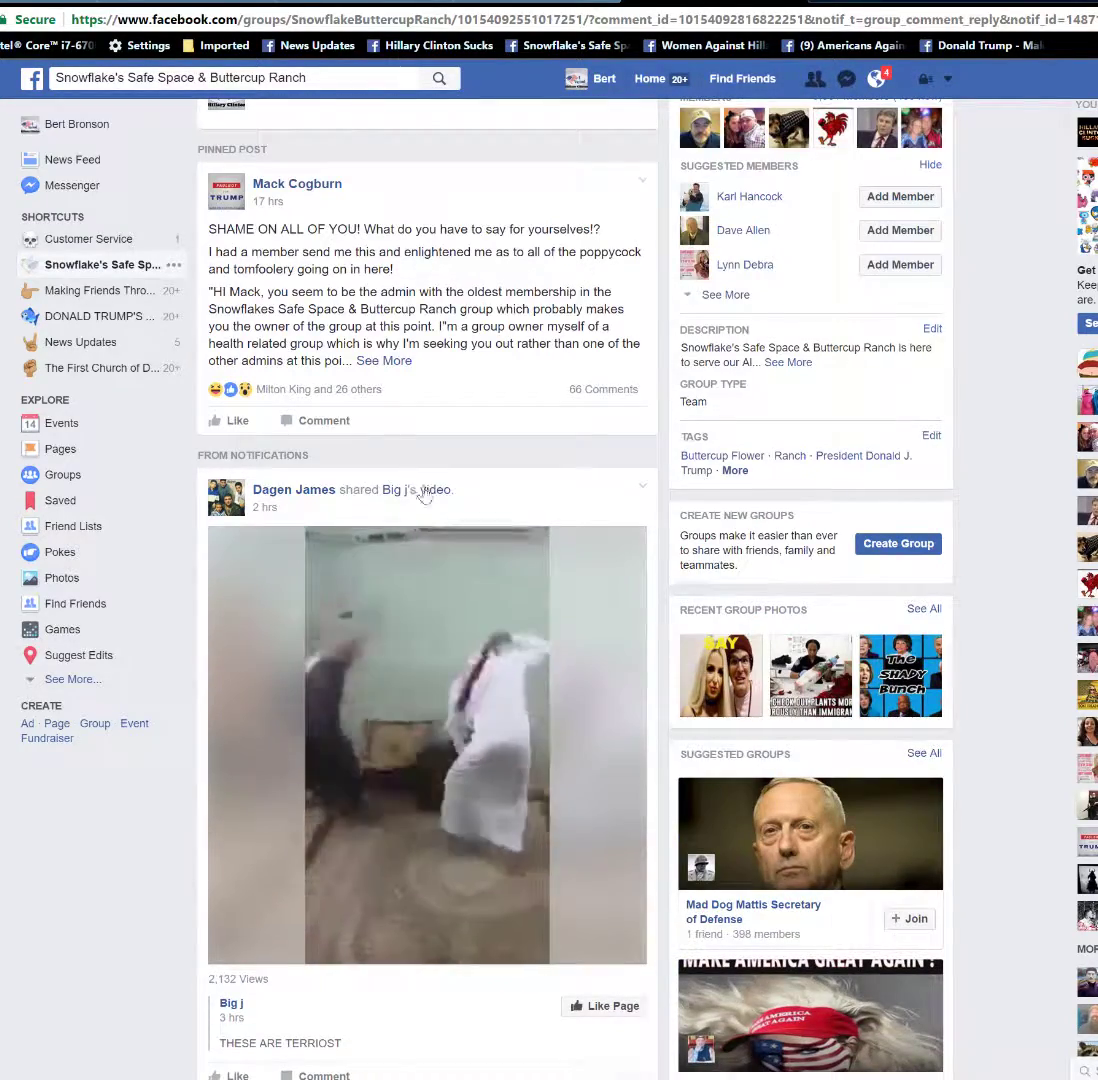
scroll(380, 480, down, 2)
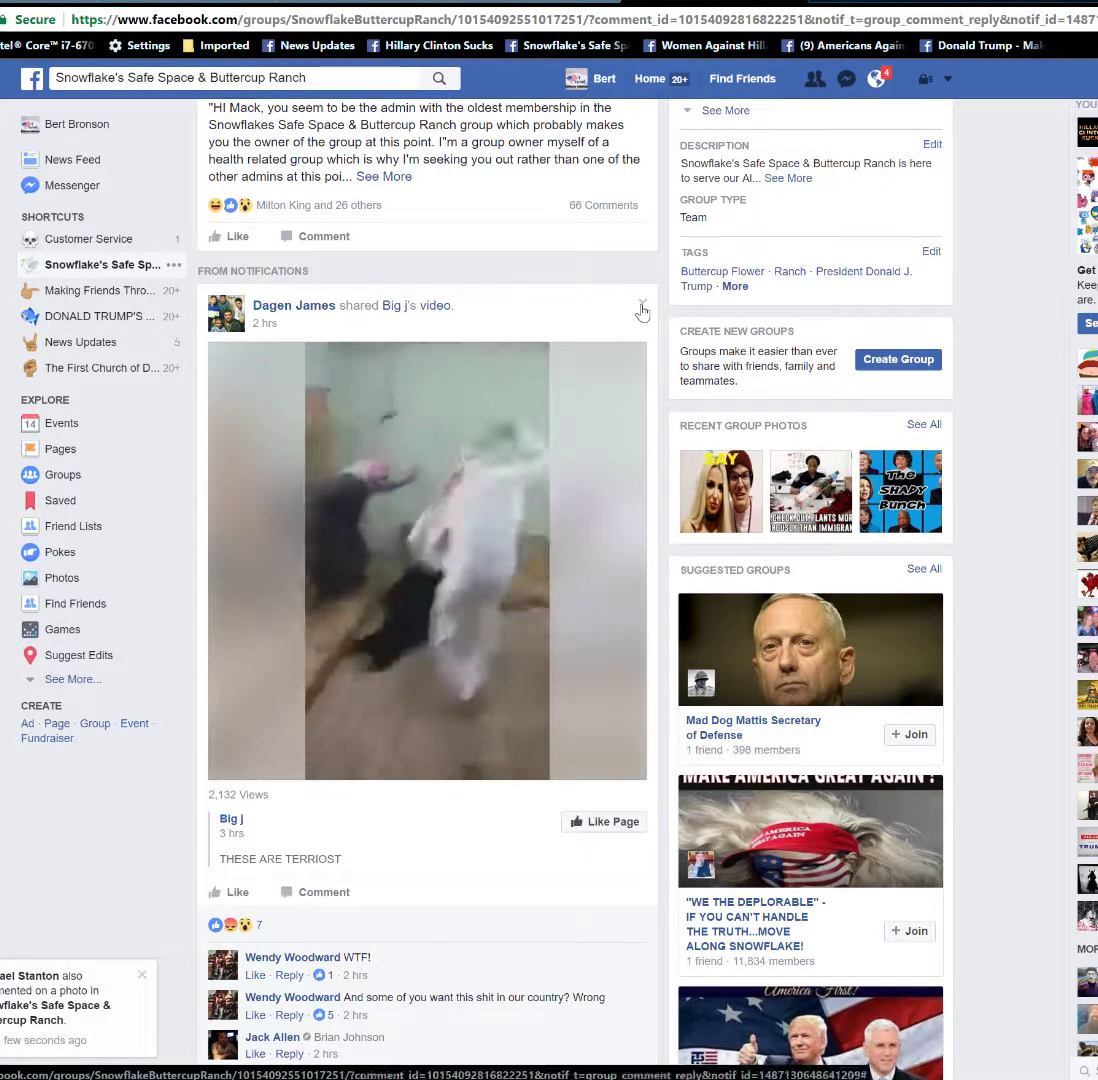
click(642, 306)
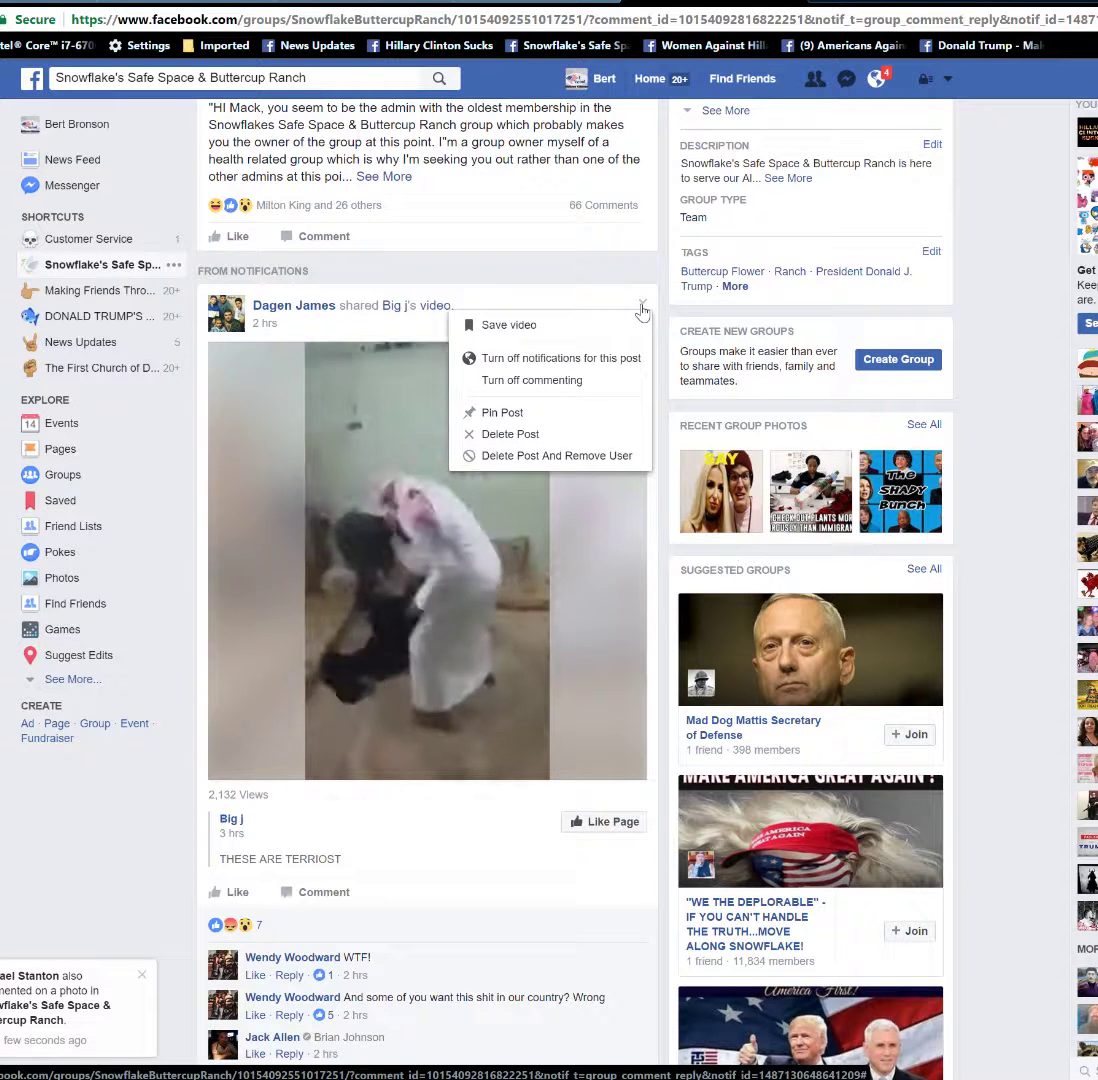
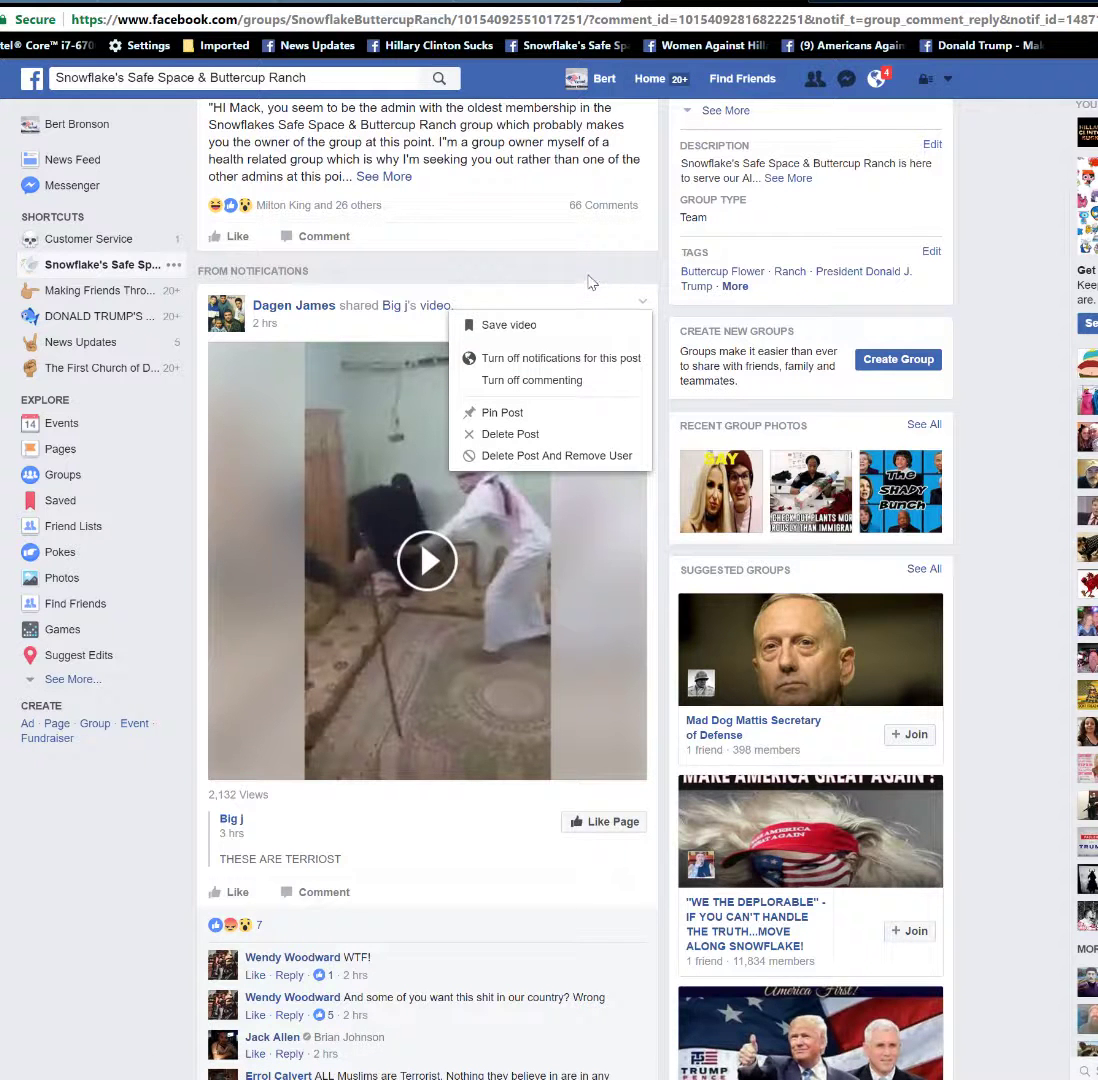
- Hide the photo comment near the end of the video post's thread, unhide it and recheck its moderation options
scroll(590, 305, down, 3)
scroll(593, 312, down, 1)
scroll(530, 540, down, 5)
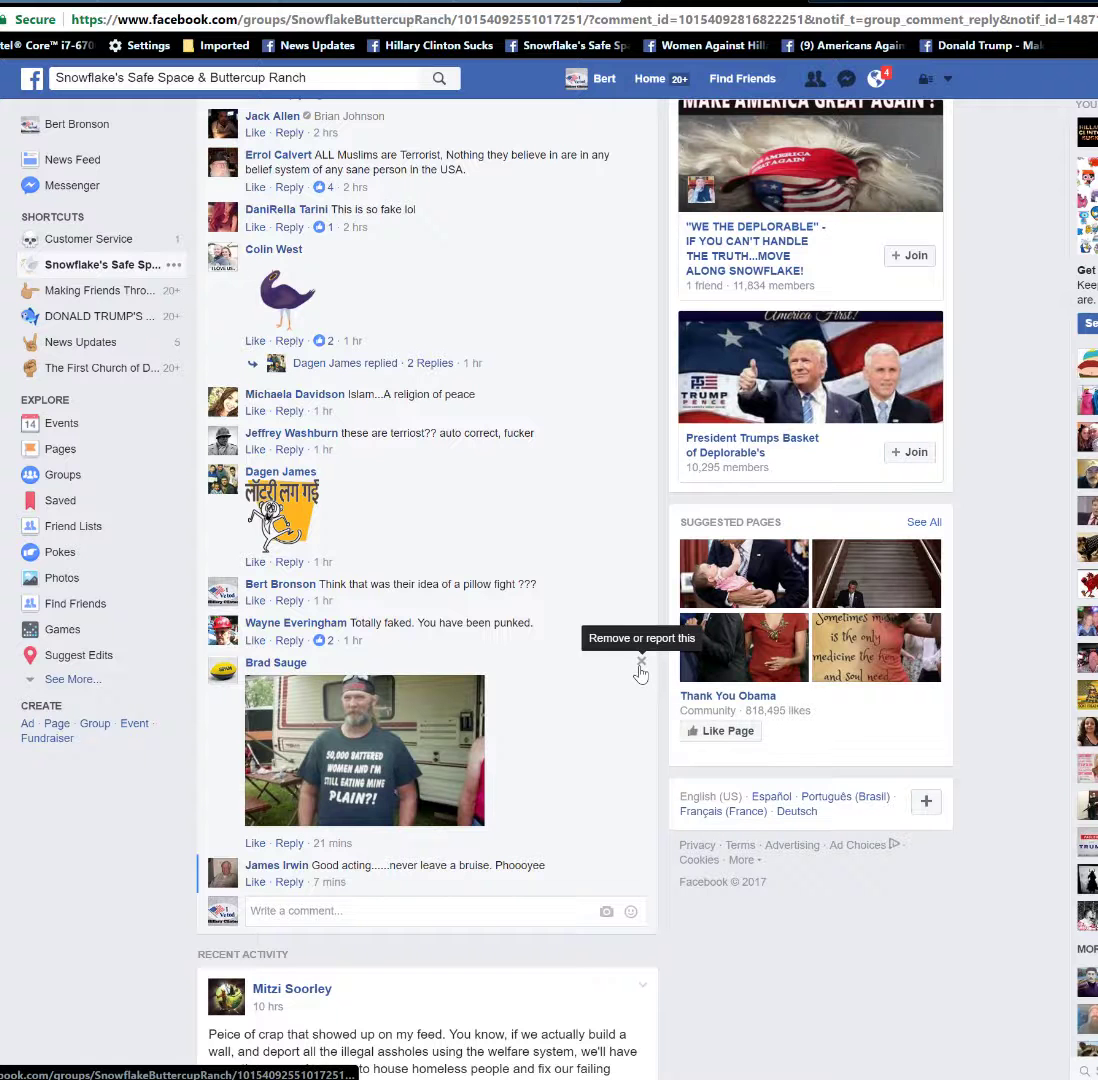
click(639, 667)
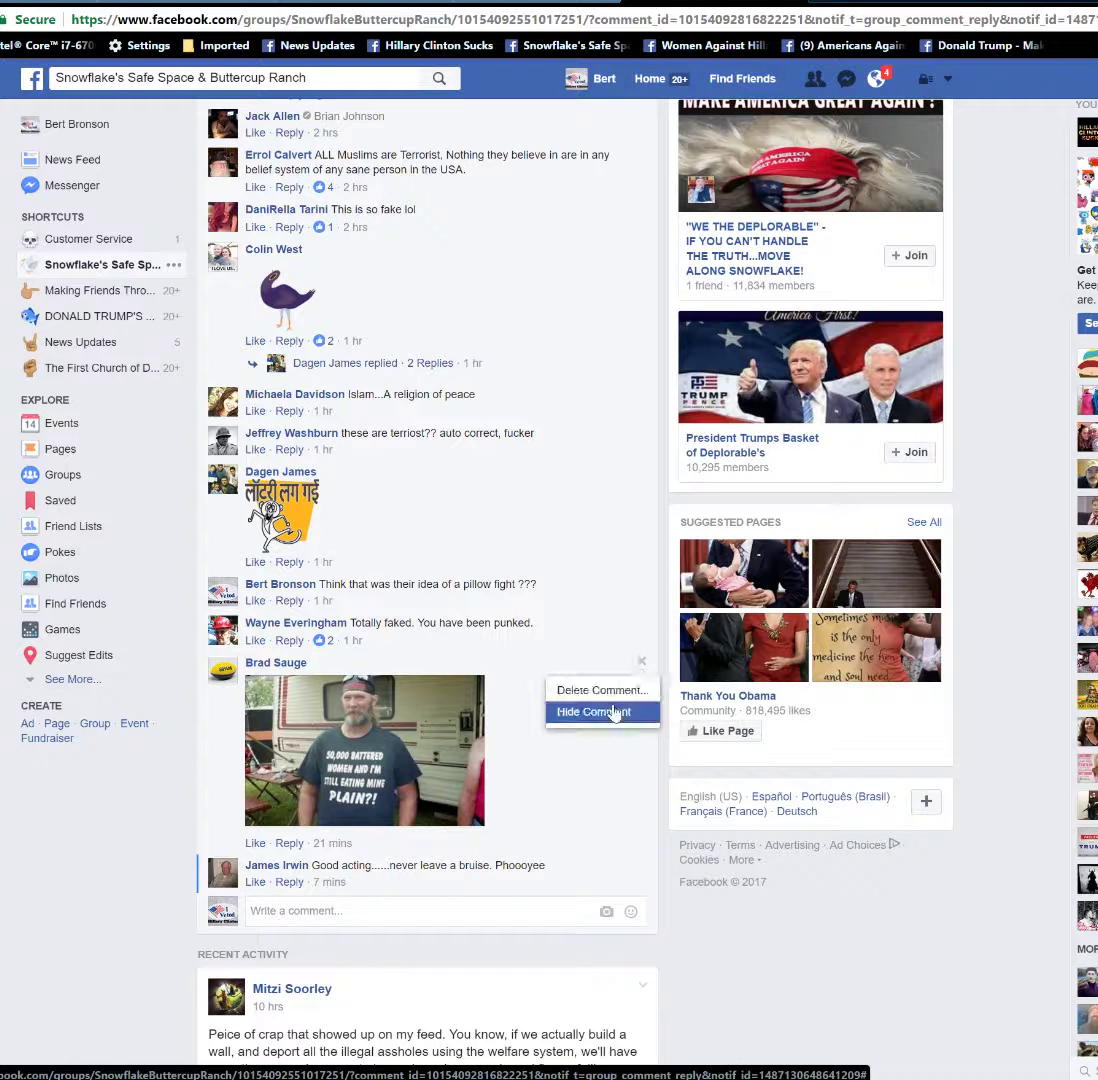
click(614, 711)
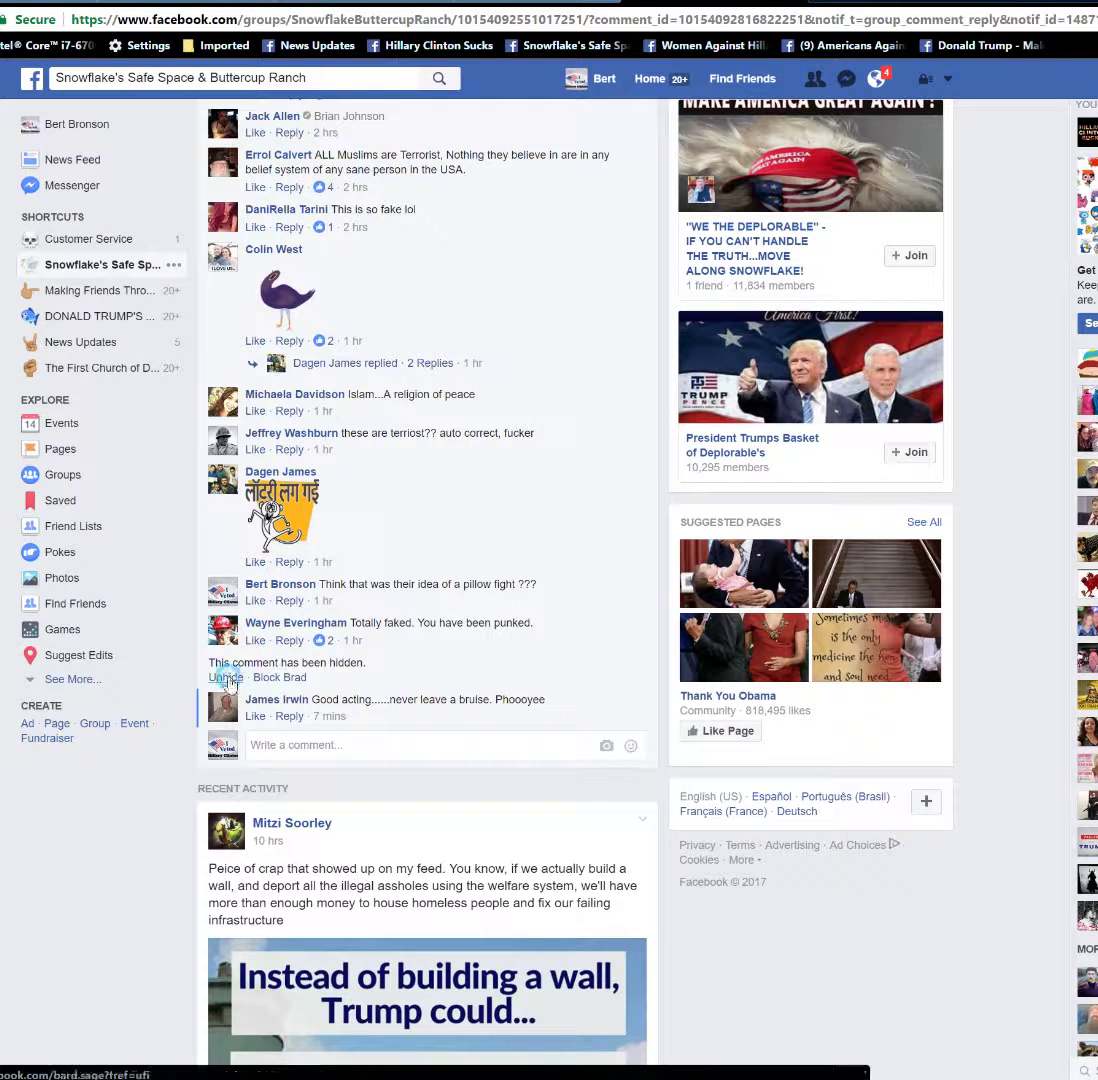
click(227, 677)
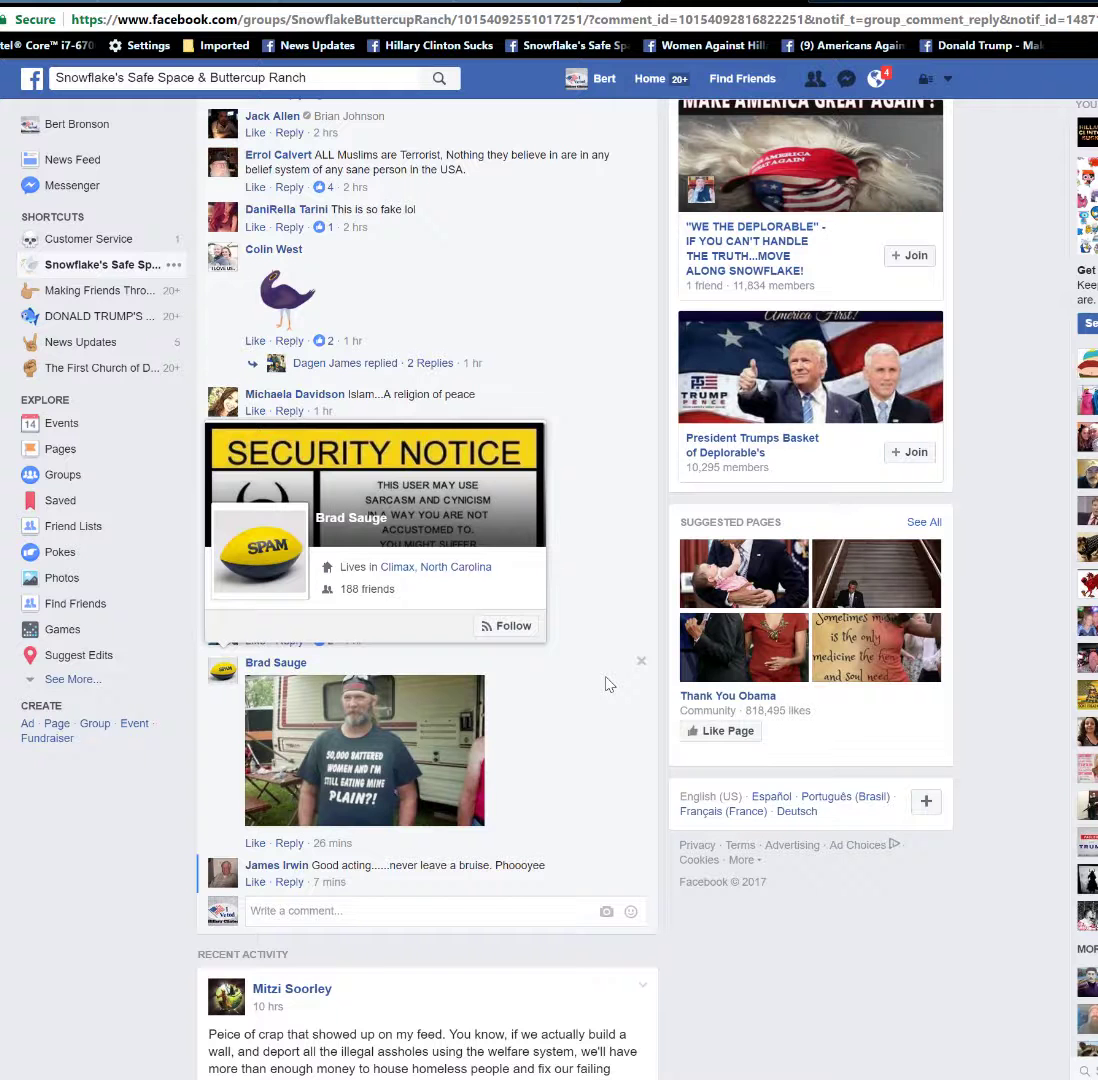
click(641, 664)
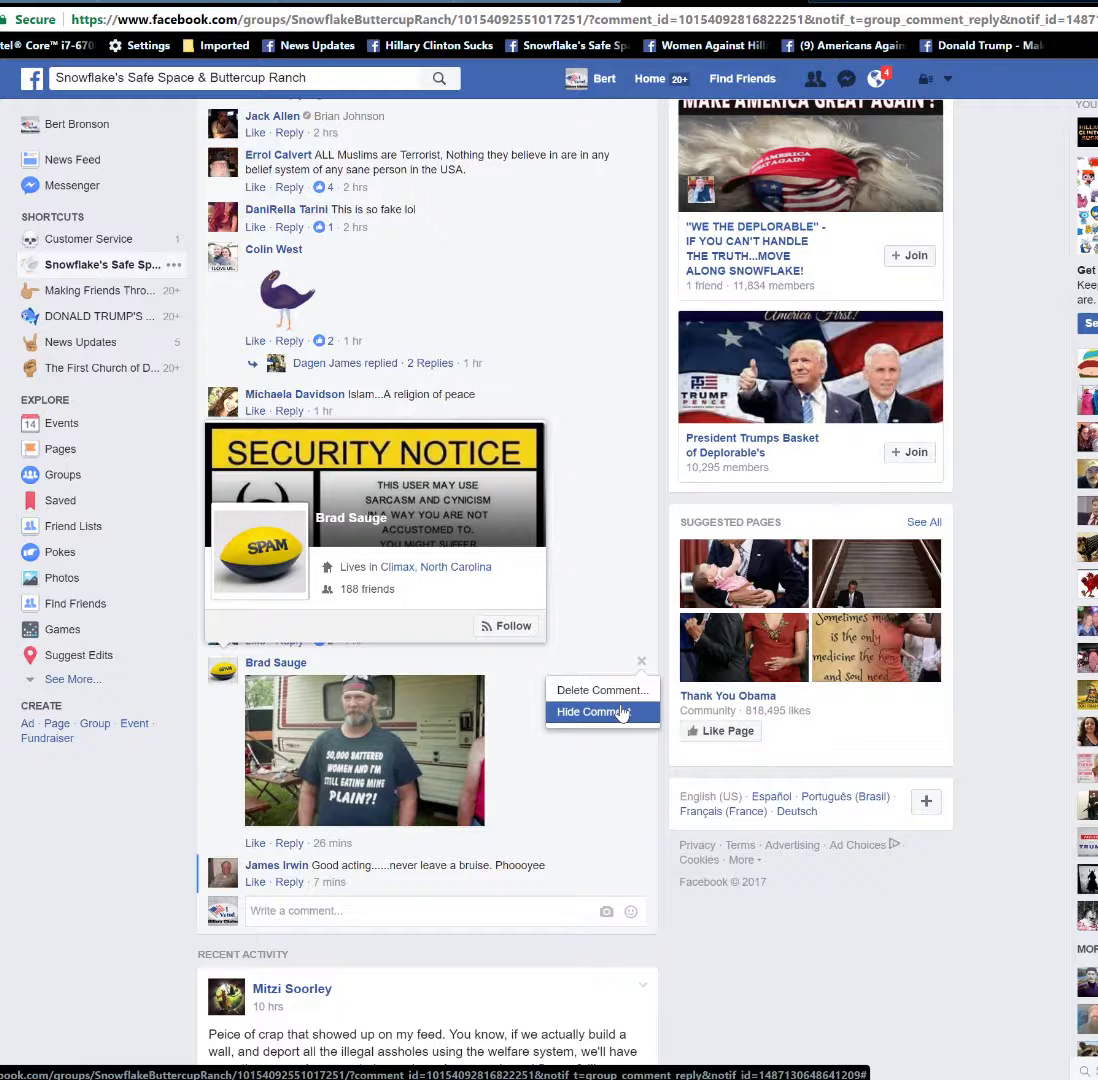
click(657, 624)
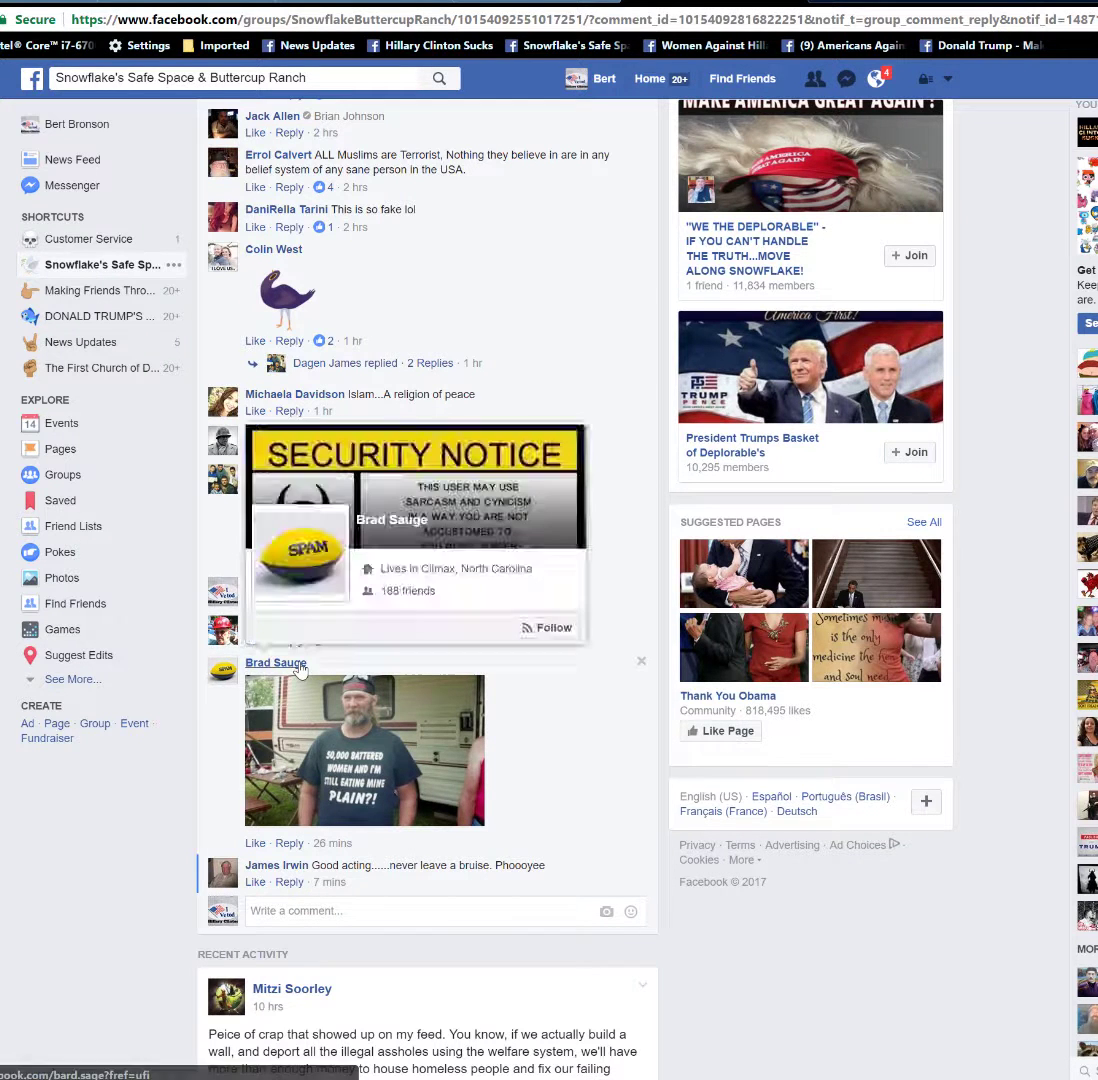
- Copy the name of the photo comment's author
mouse_move(250, 666)
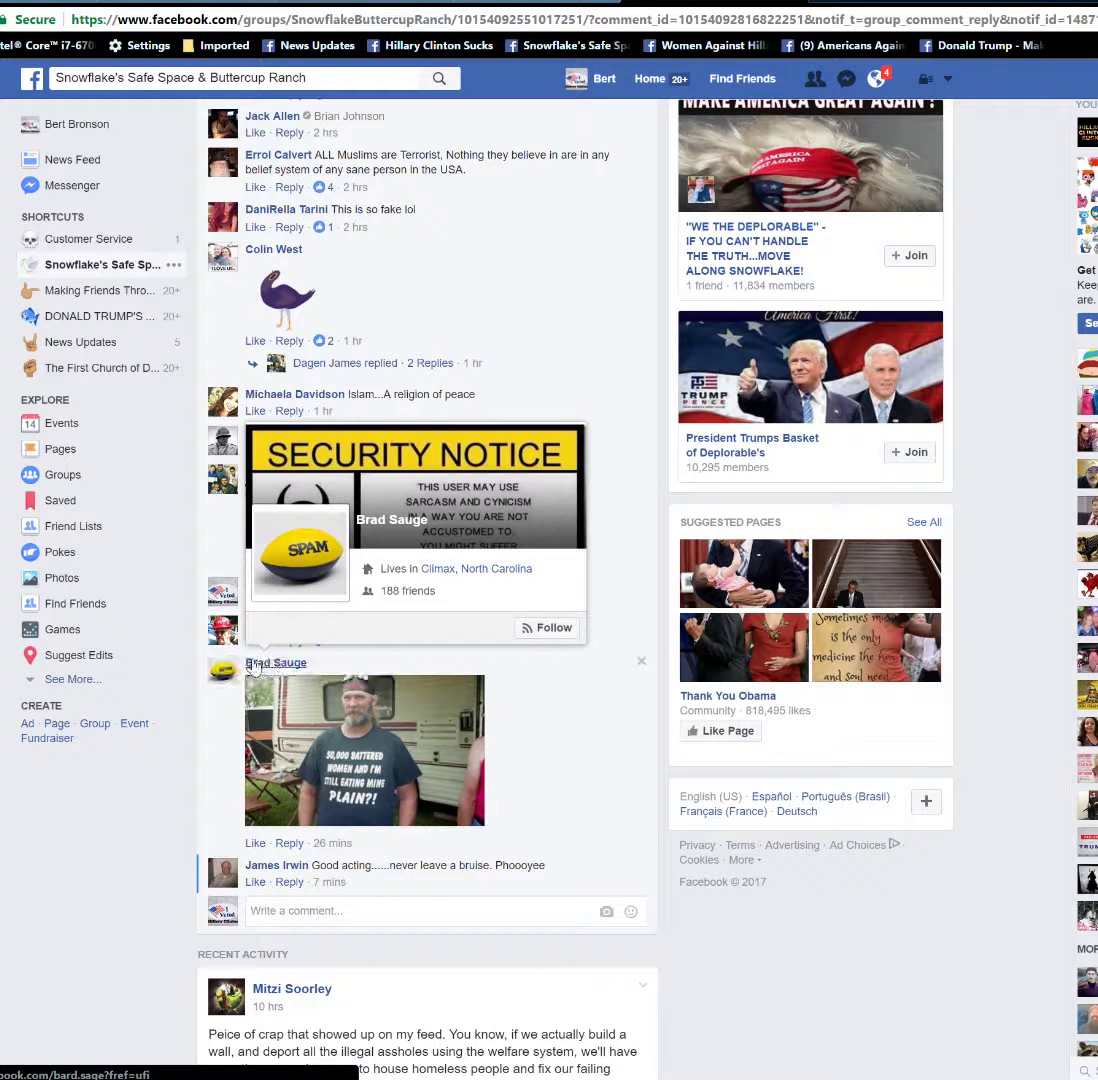
drag(245, 664, 306, 669)
right_click(298, 667)
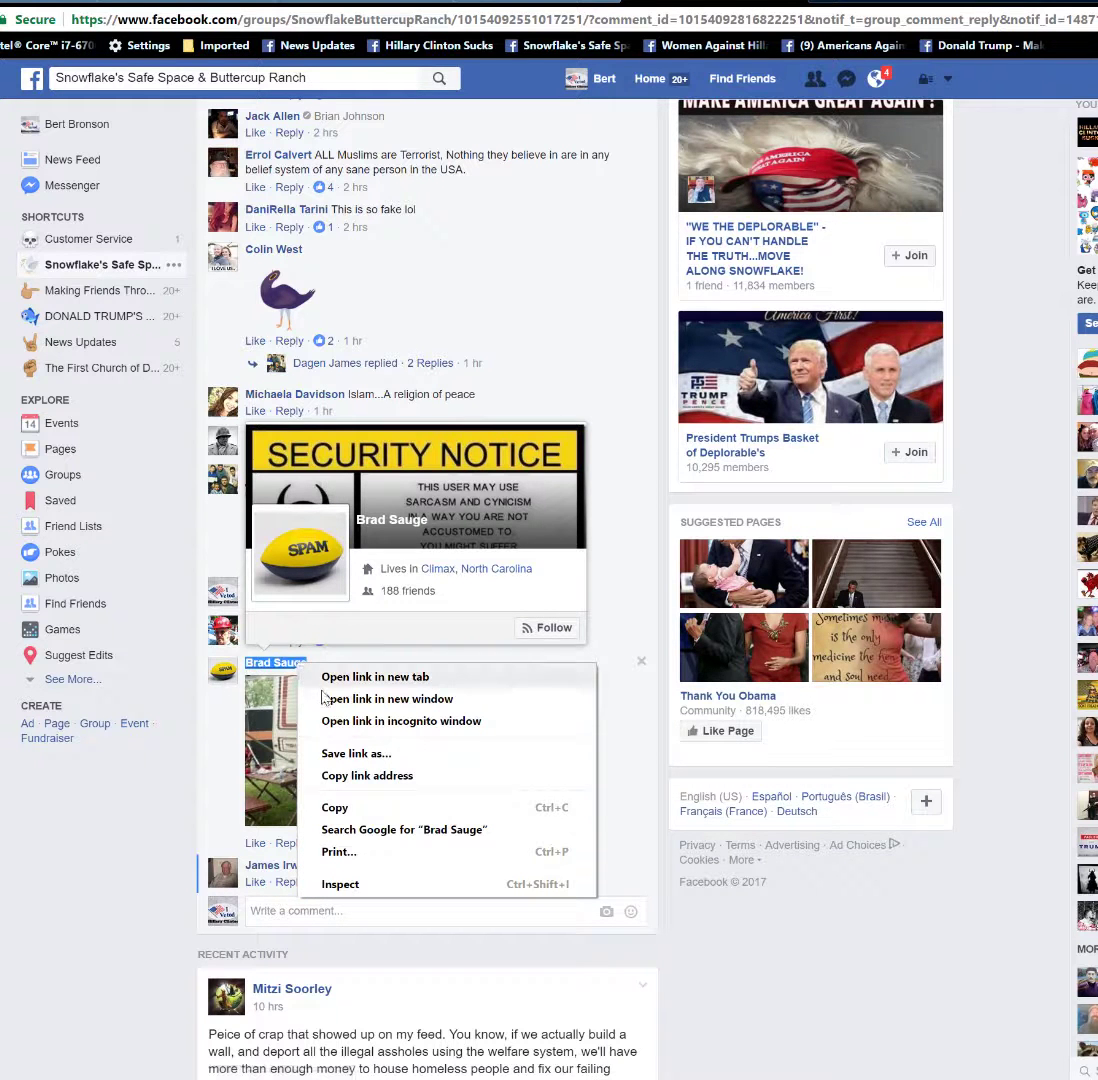
click(338, 807)
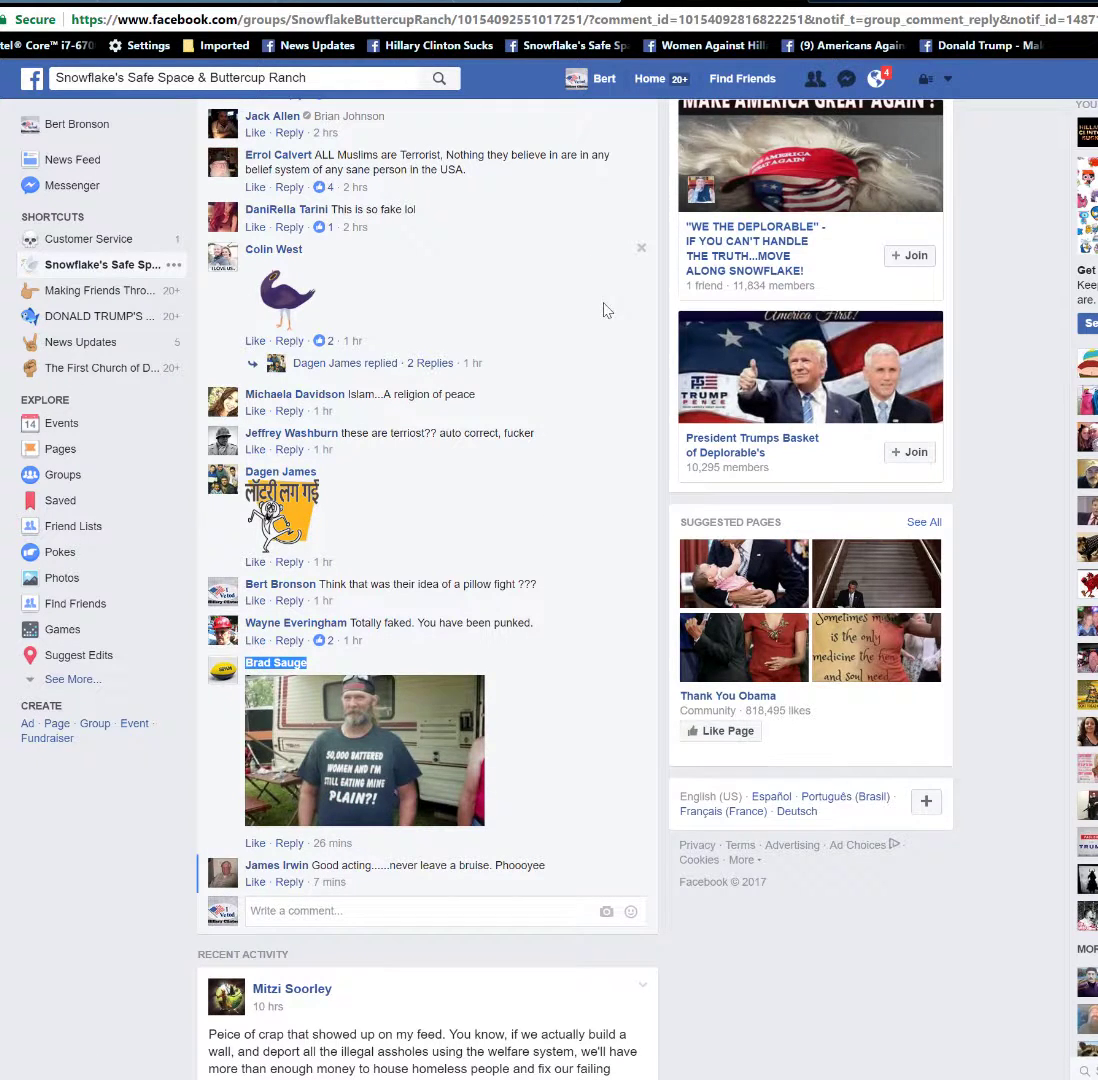
- Open the group's member list and search it for the copied commenter's name
scroll(613, 318, up, 15)
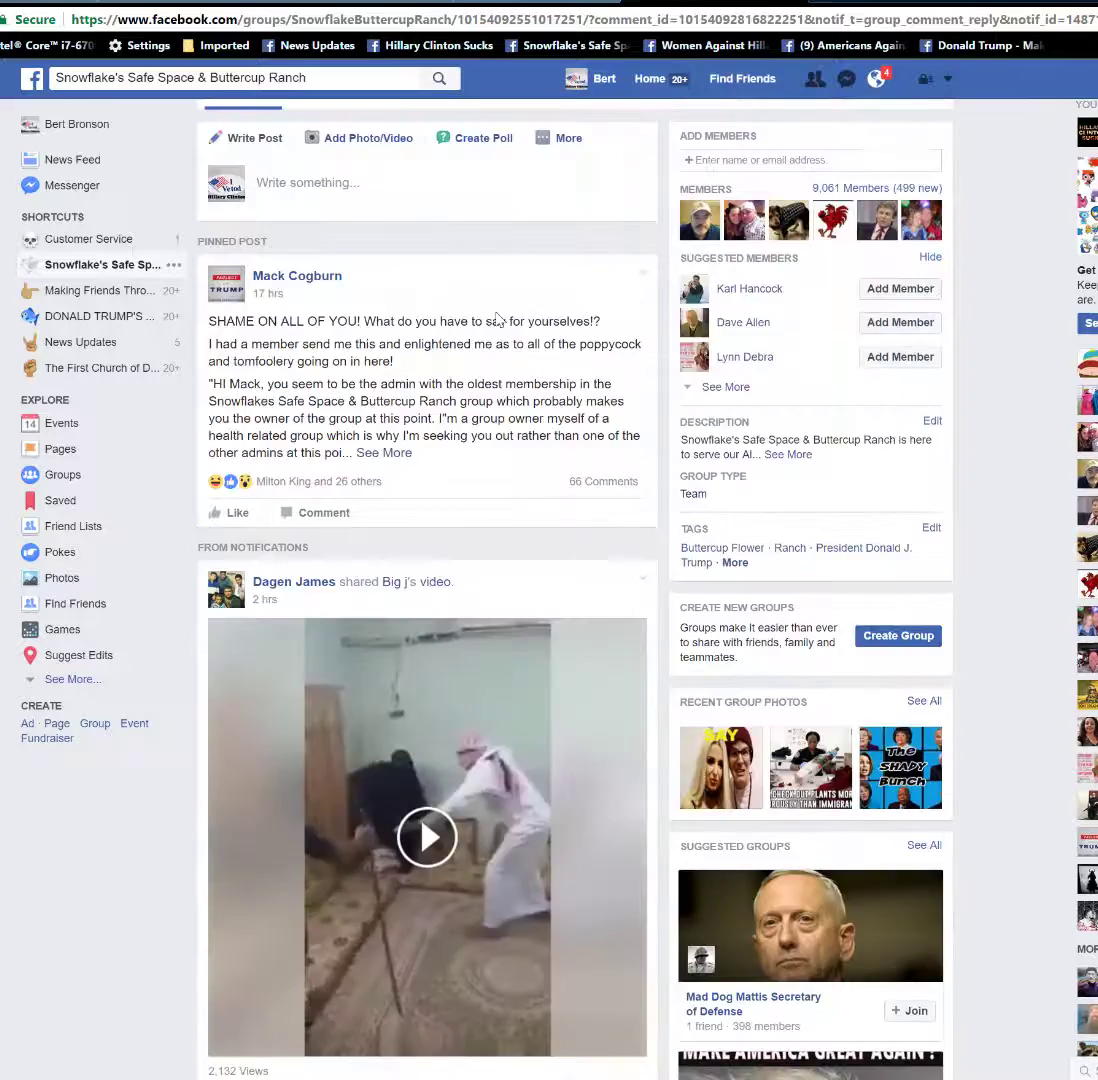
scroll(430, 272, up, 3)
click(326, 349)
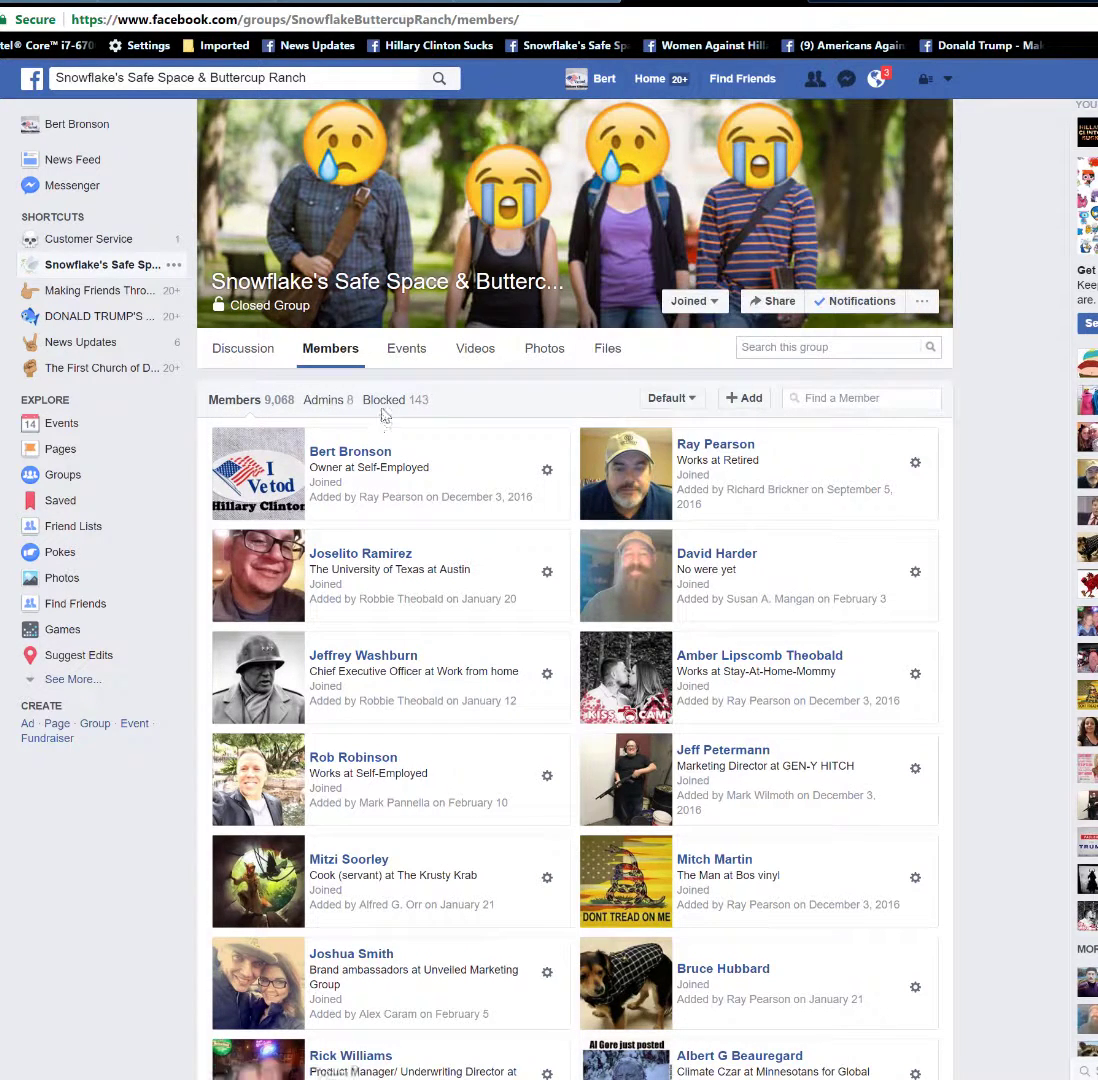
click(839, 397)
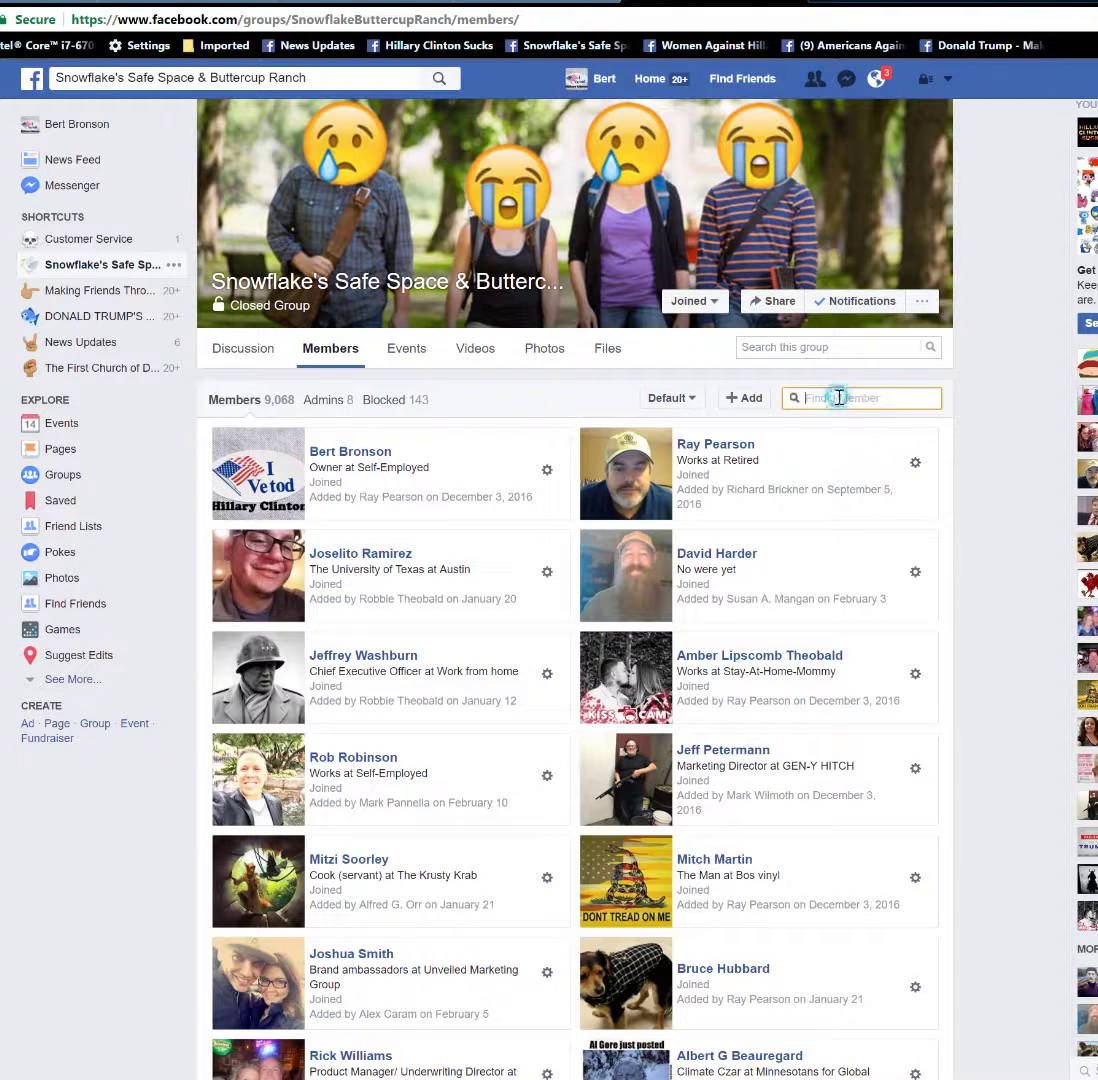
click(826, 346)
click(828, 398)
right_click(828, 399)
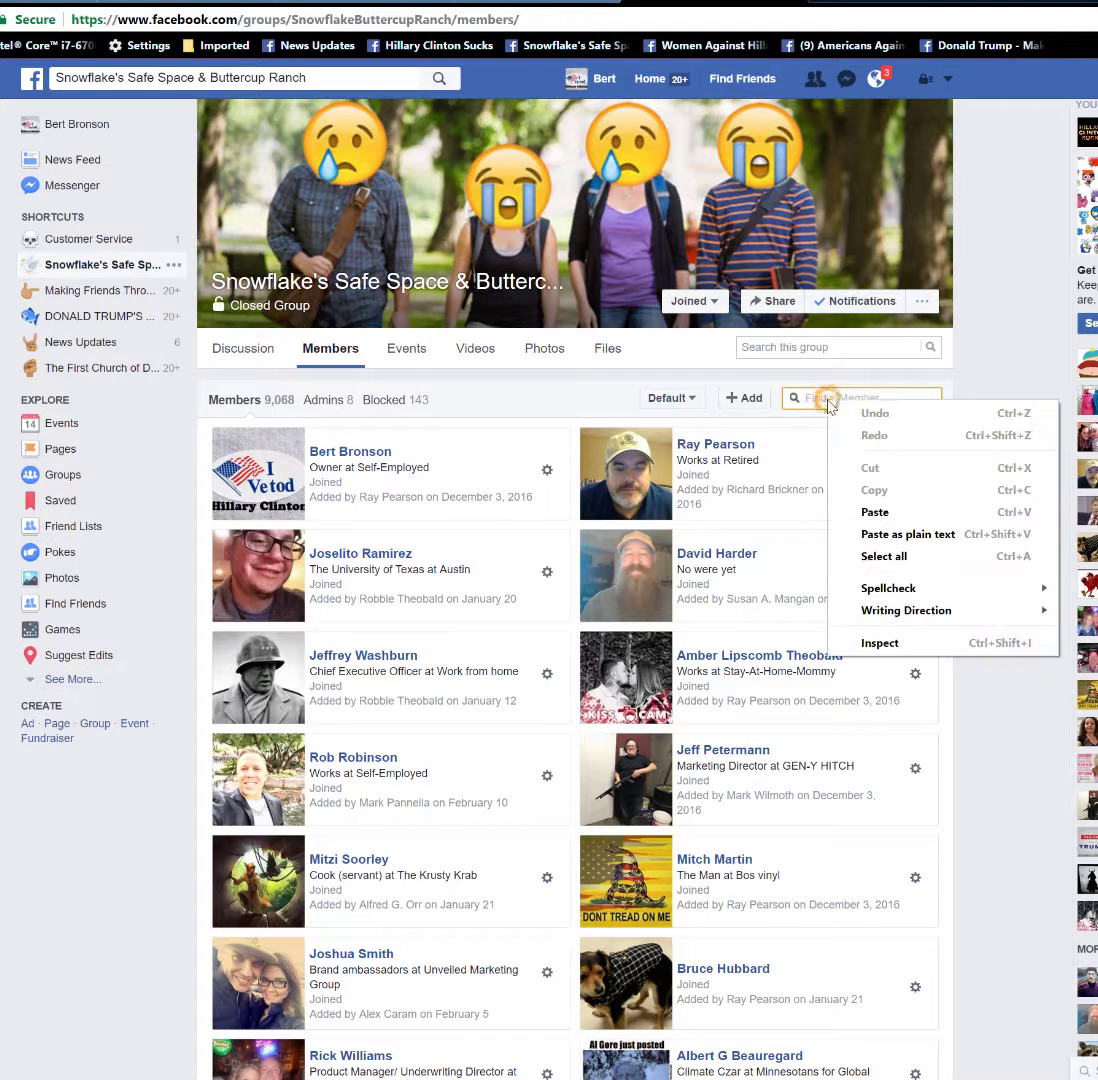
click(862, 511)
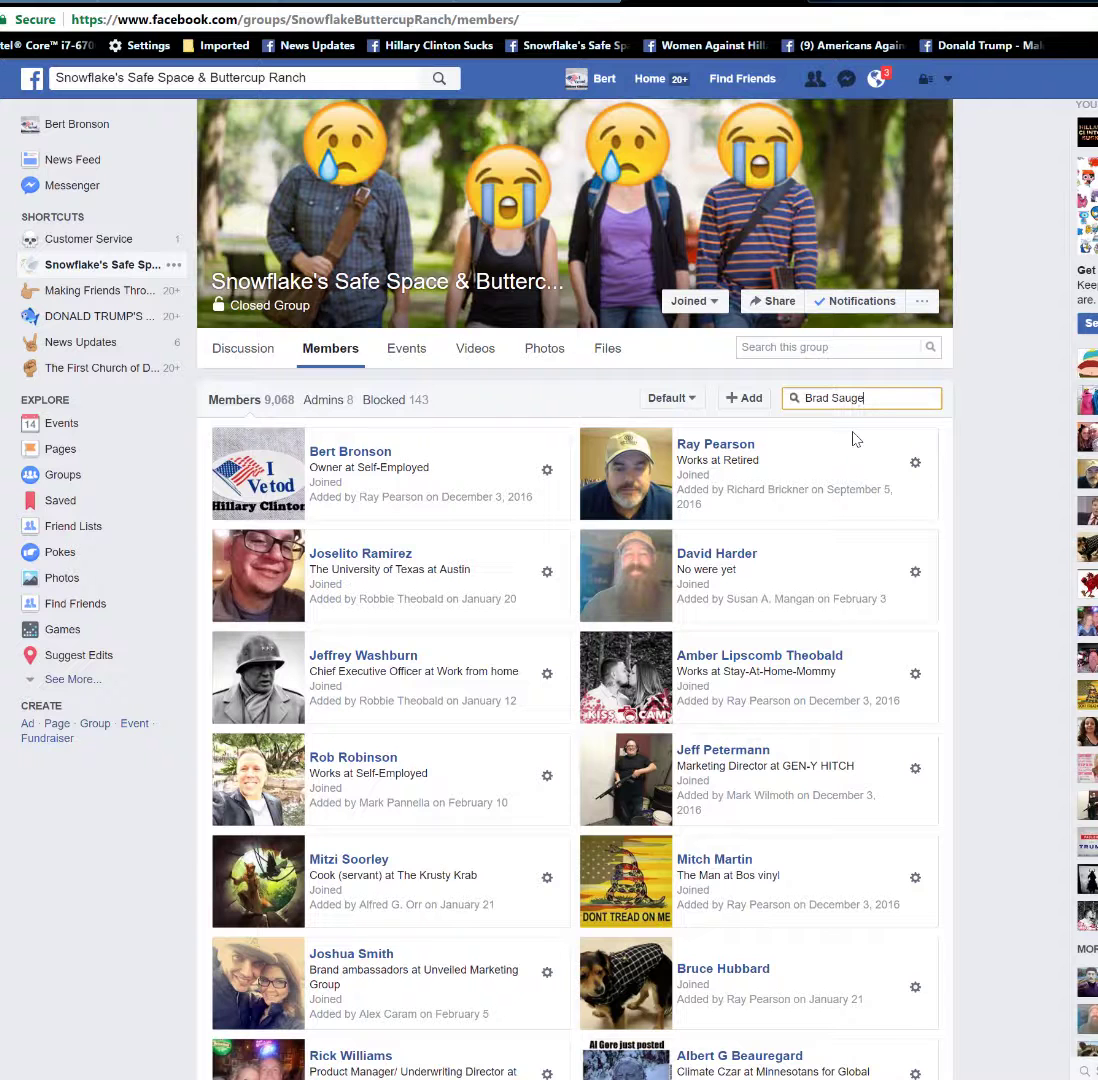
key(Return)
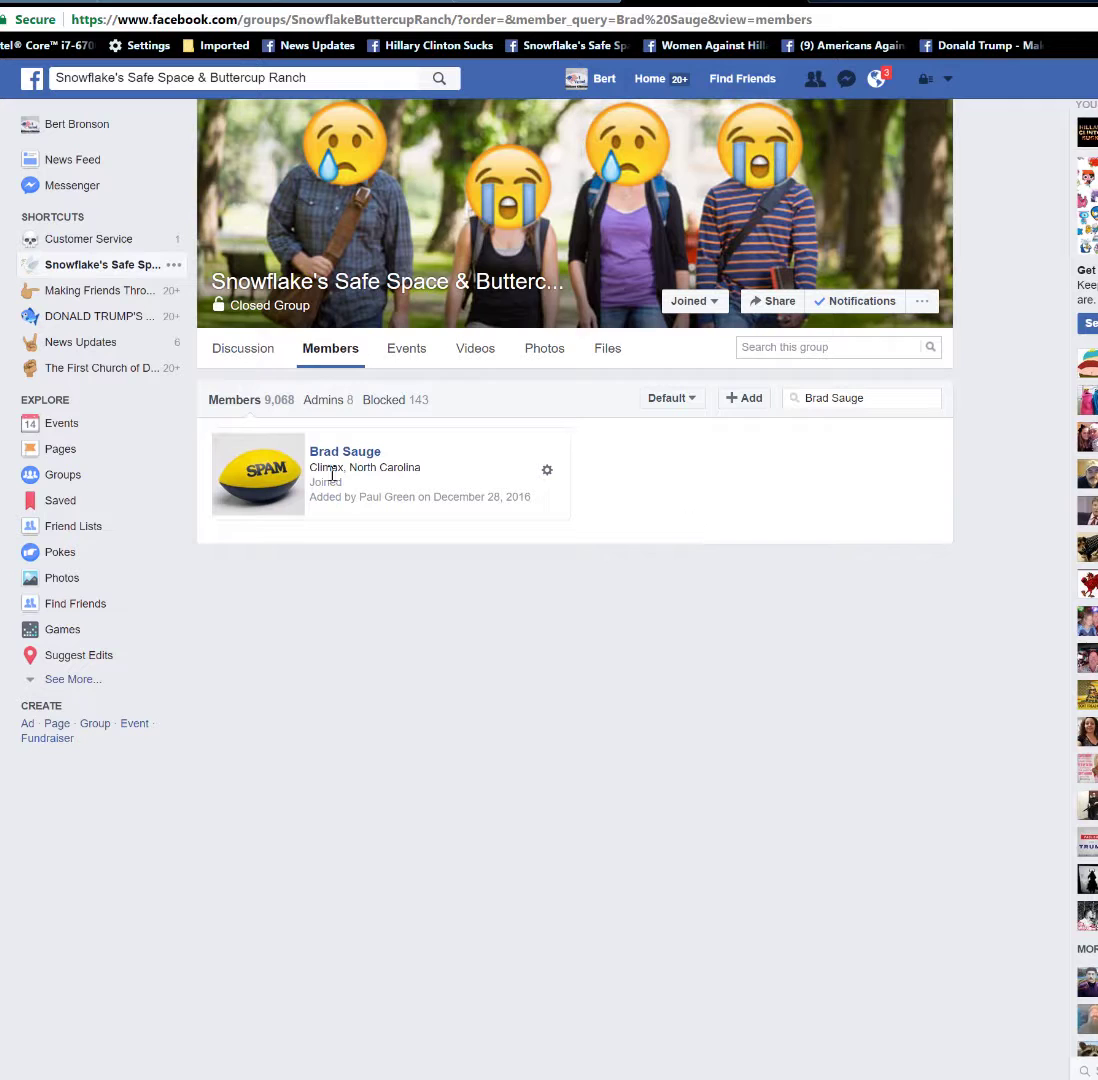
- Start removing the found member from the group, try the Block Permanently option and cancel the removal
mouse_move(318, 458)
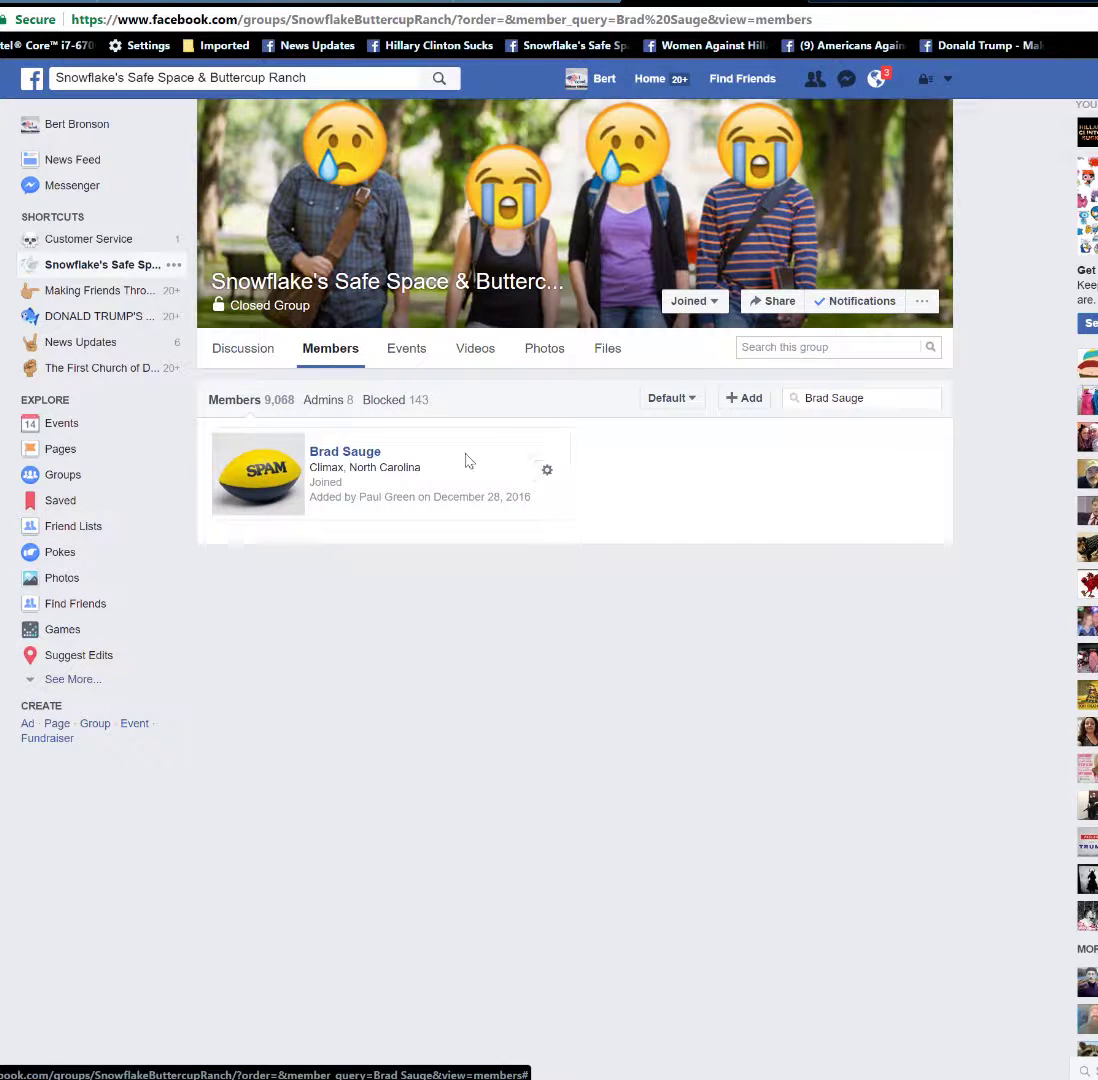
click(547, 472)
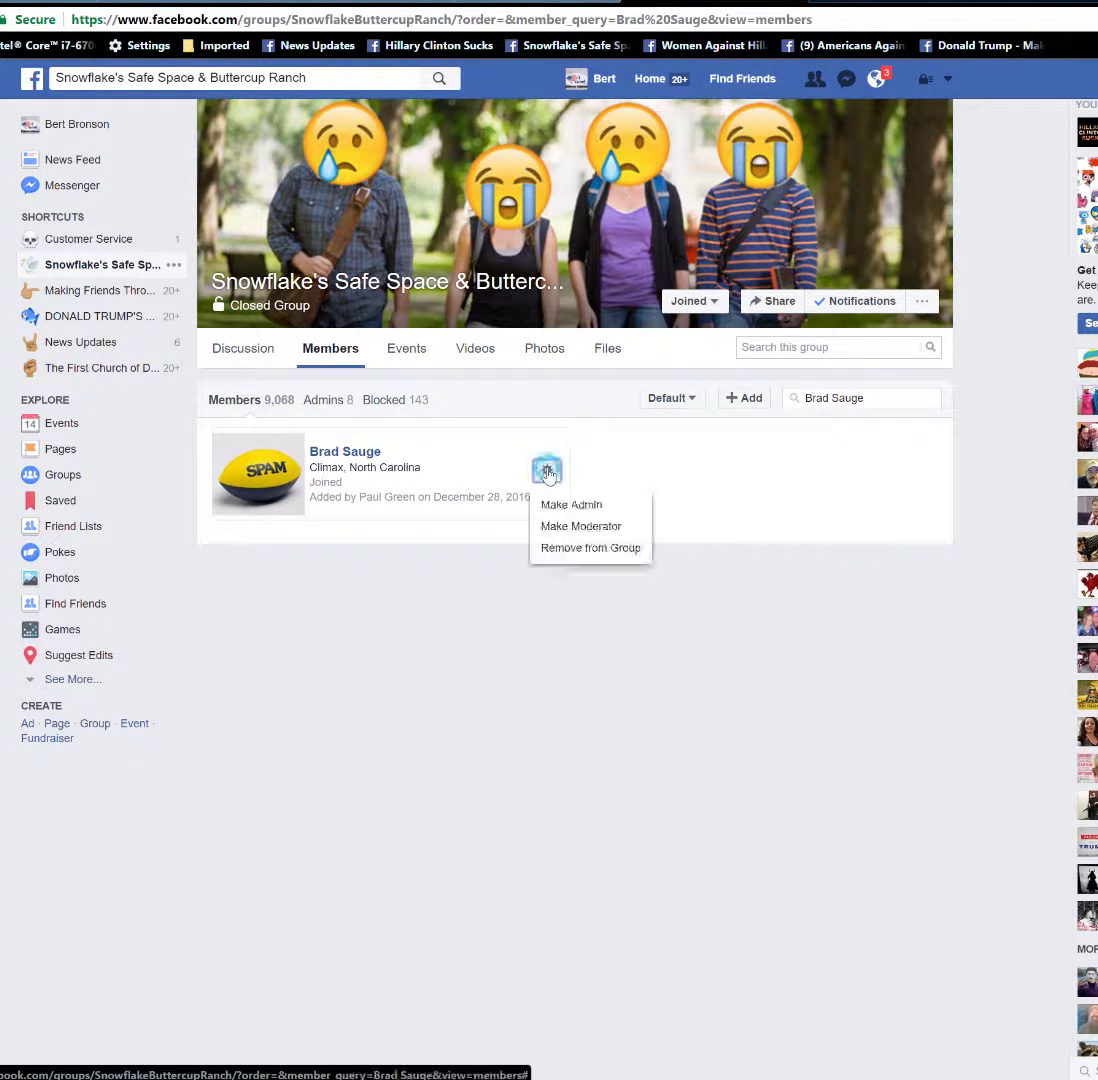
click(577, 550)
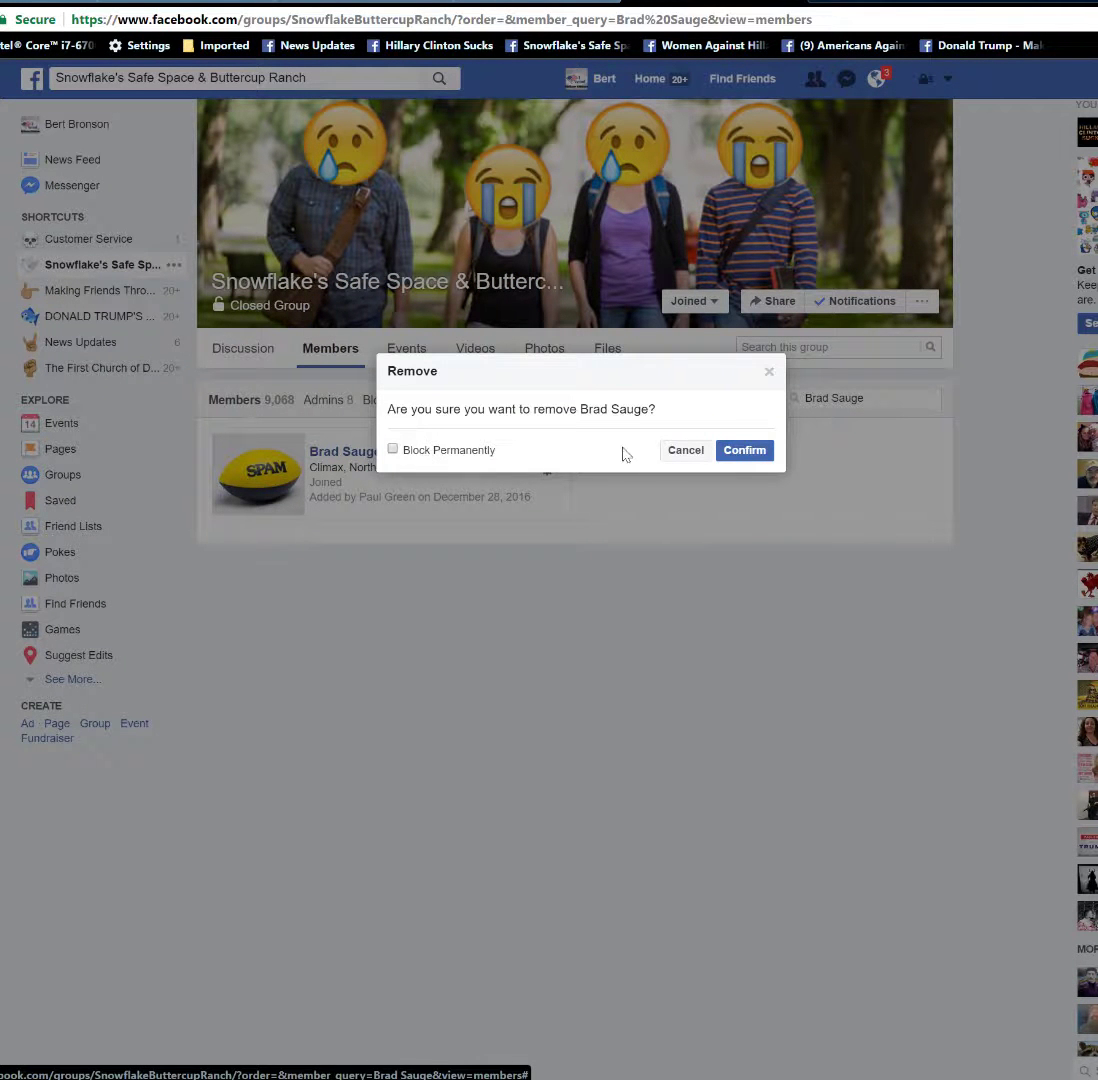
click(736, 452)
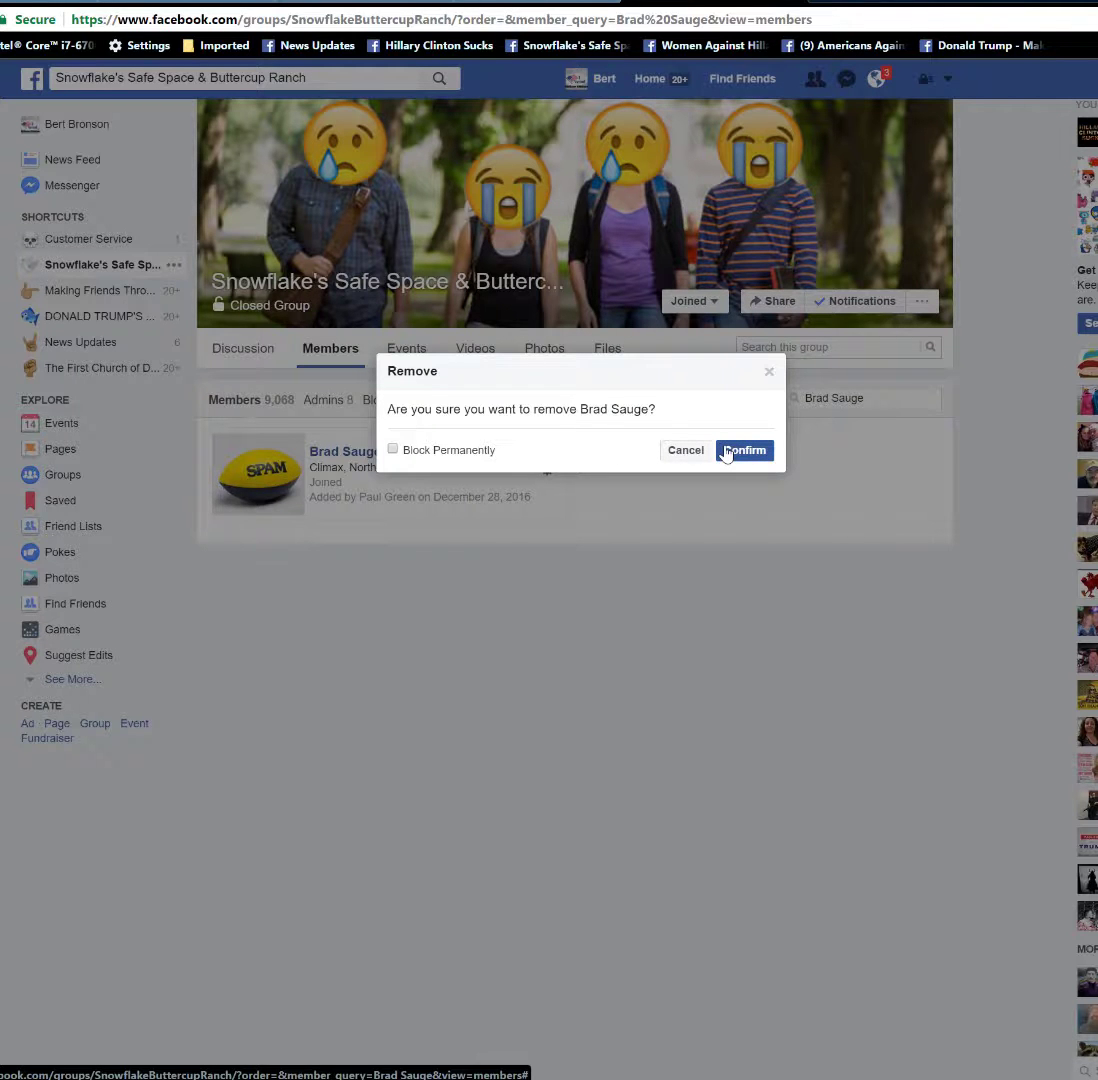
click(482, 451)
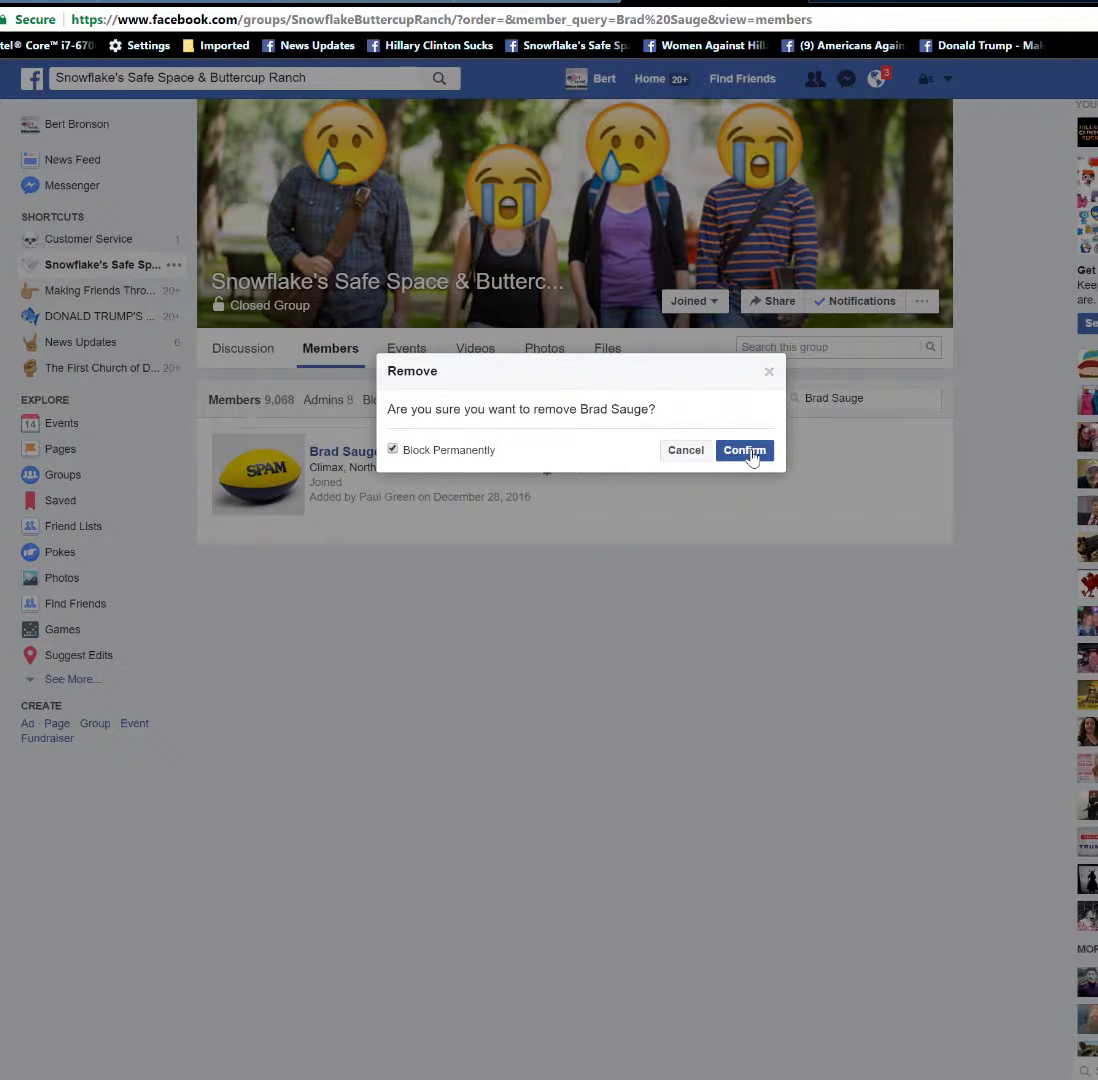
click(452, 453)
click(443, 451)
click(470, 450)
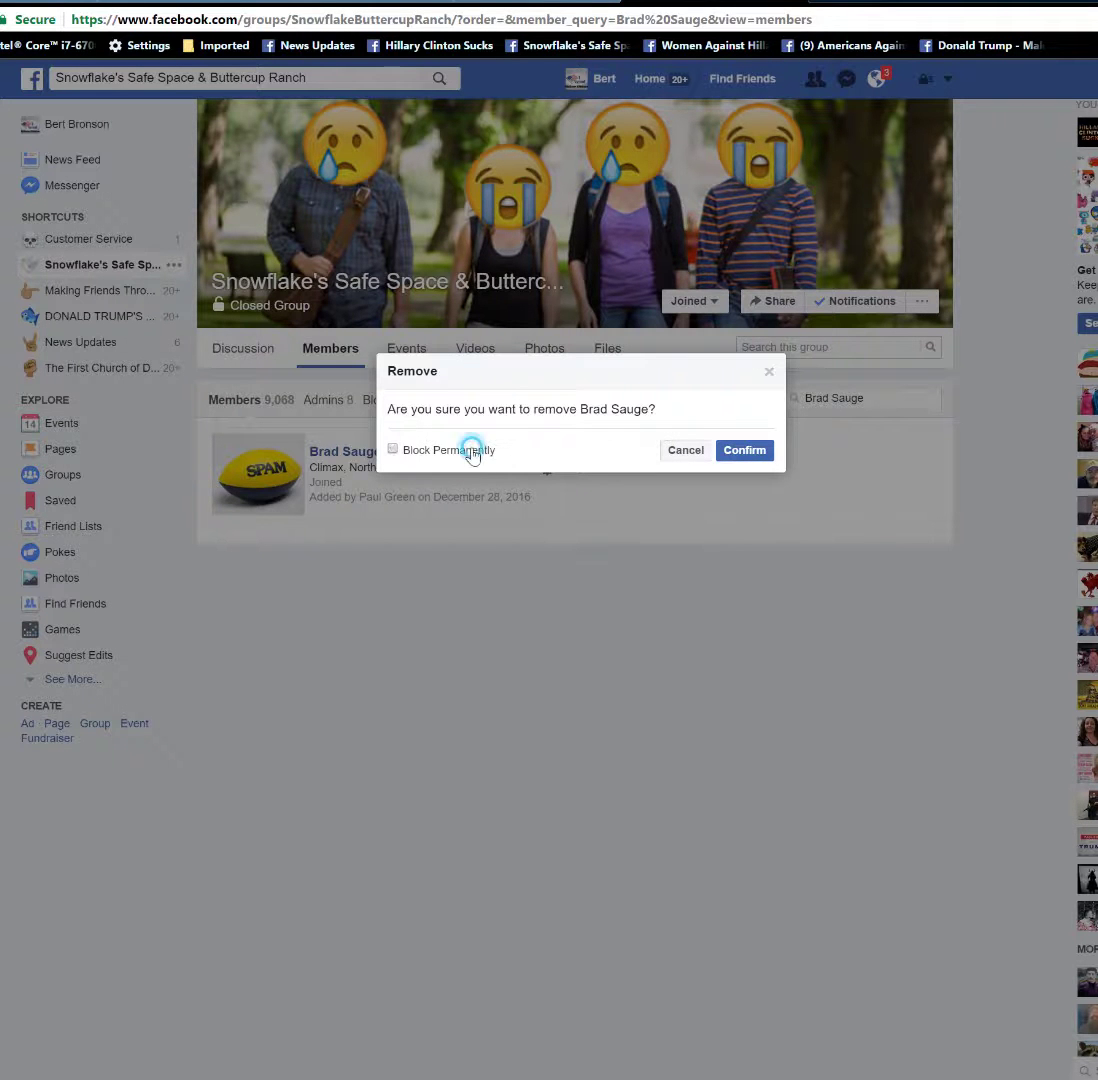
click(686, 450)
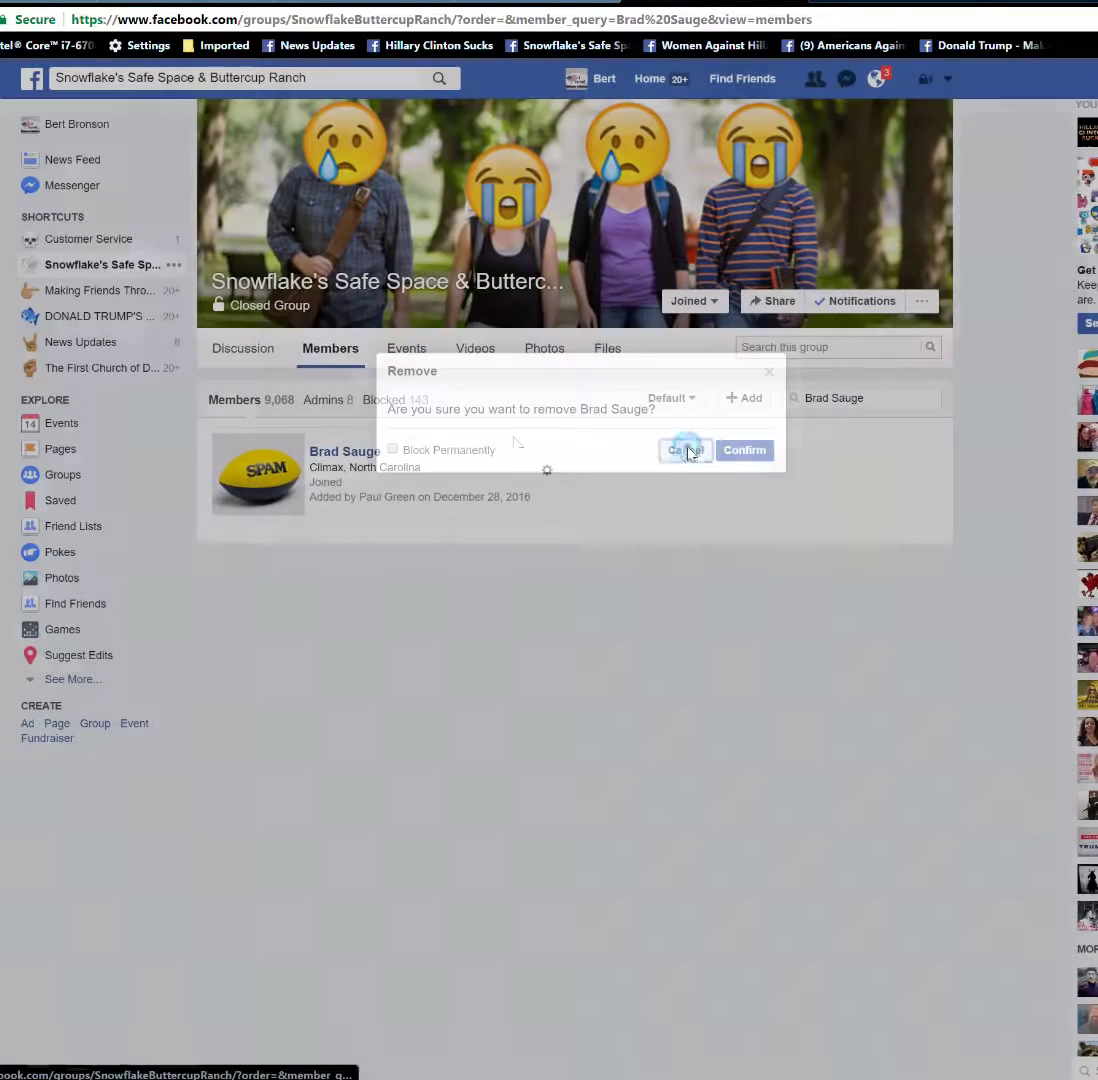
- Review the group's blocked members and its admins and moderators, and return to the group discussion
click(325, 352)
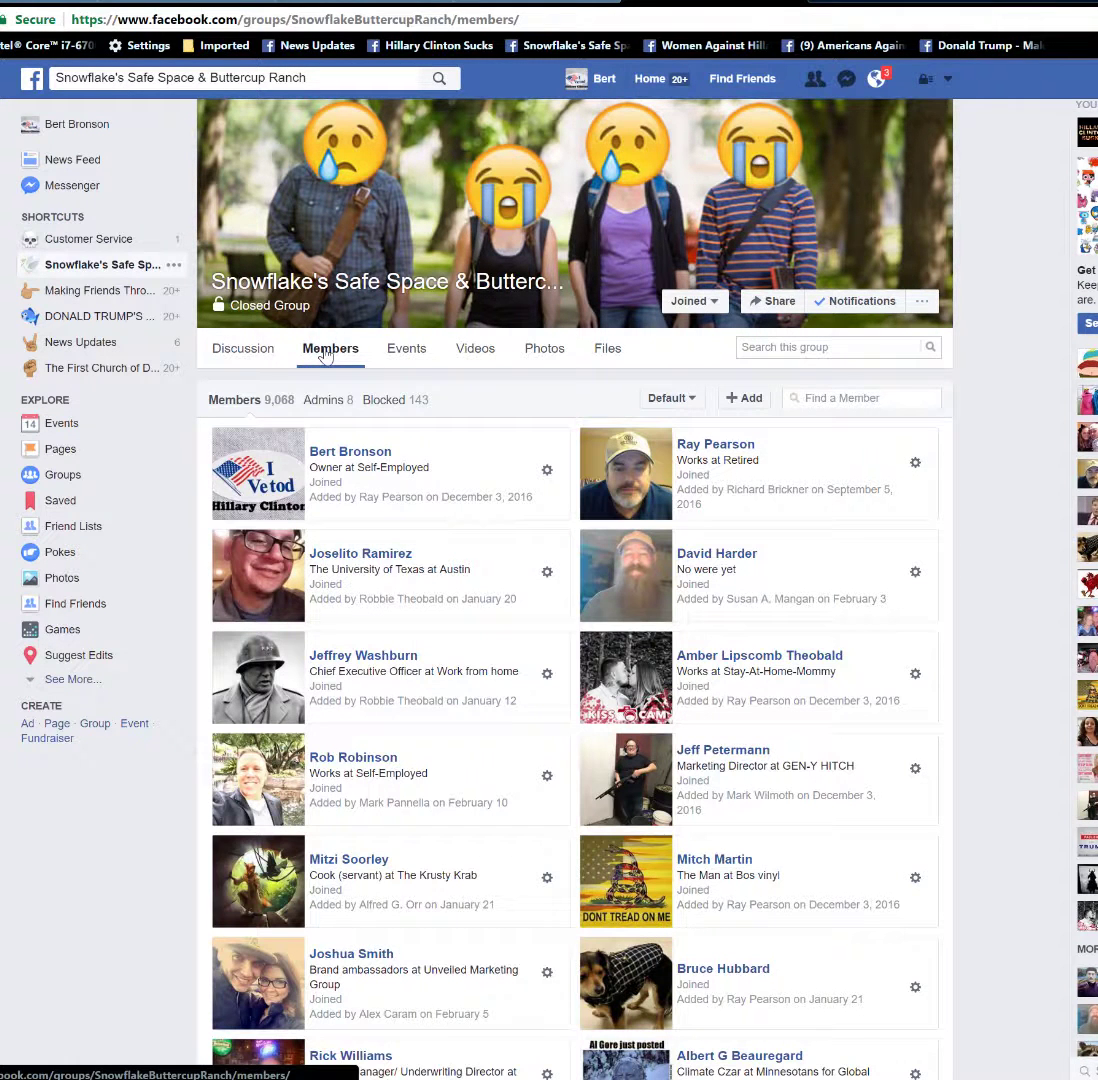
click(385, 400)
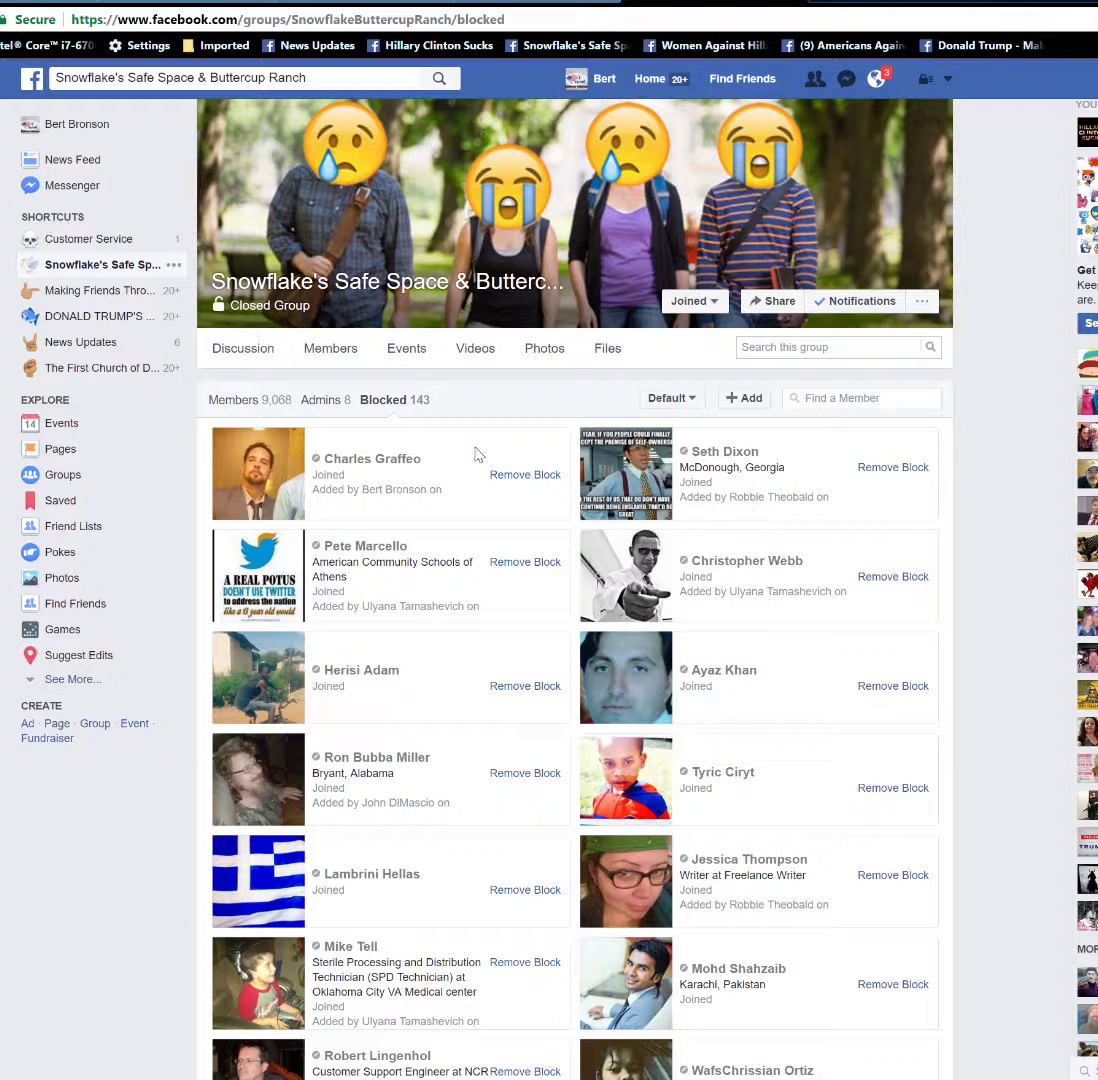
click(326, 400)
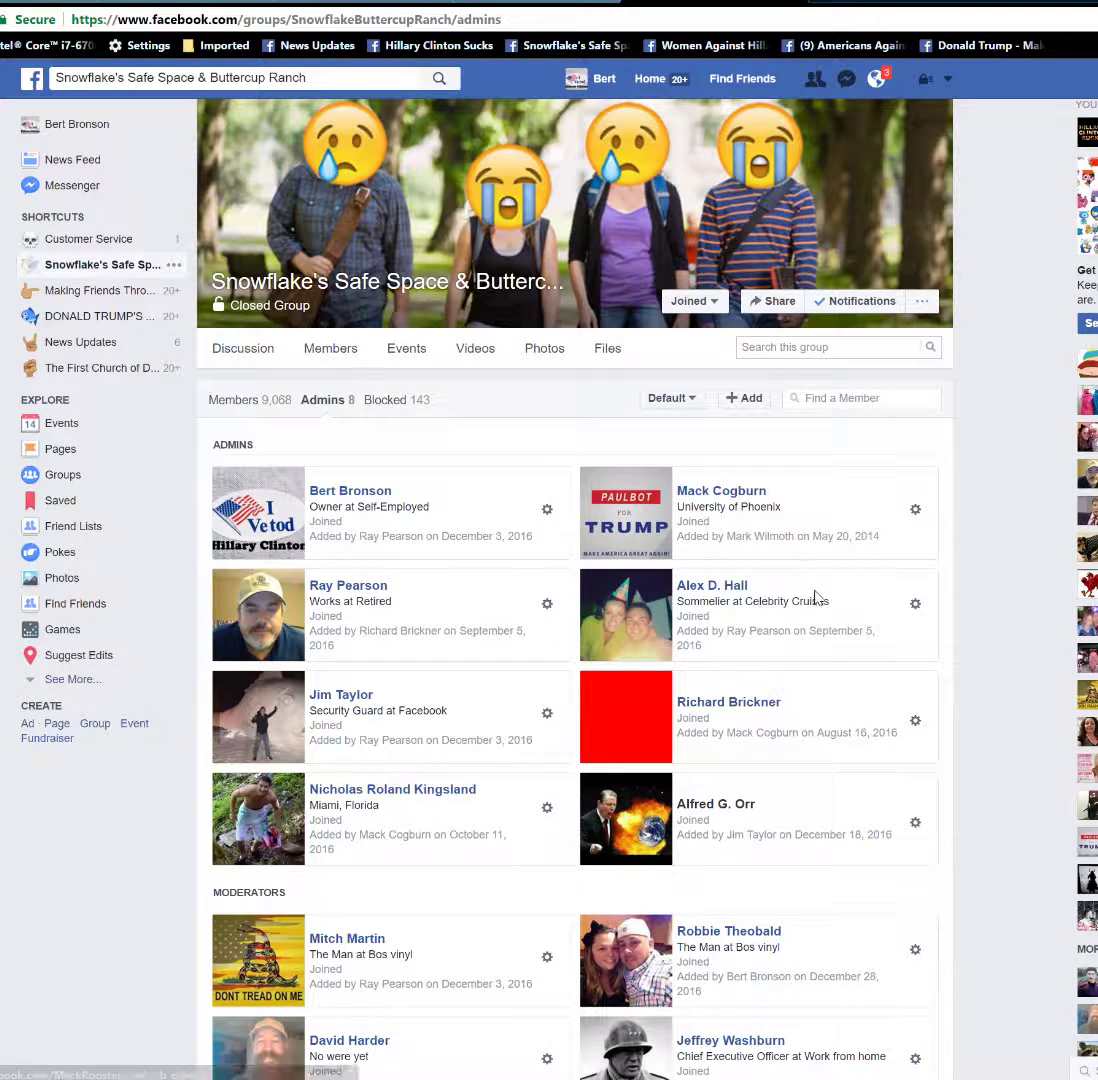
scroll(816, 593, down, 4)
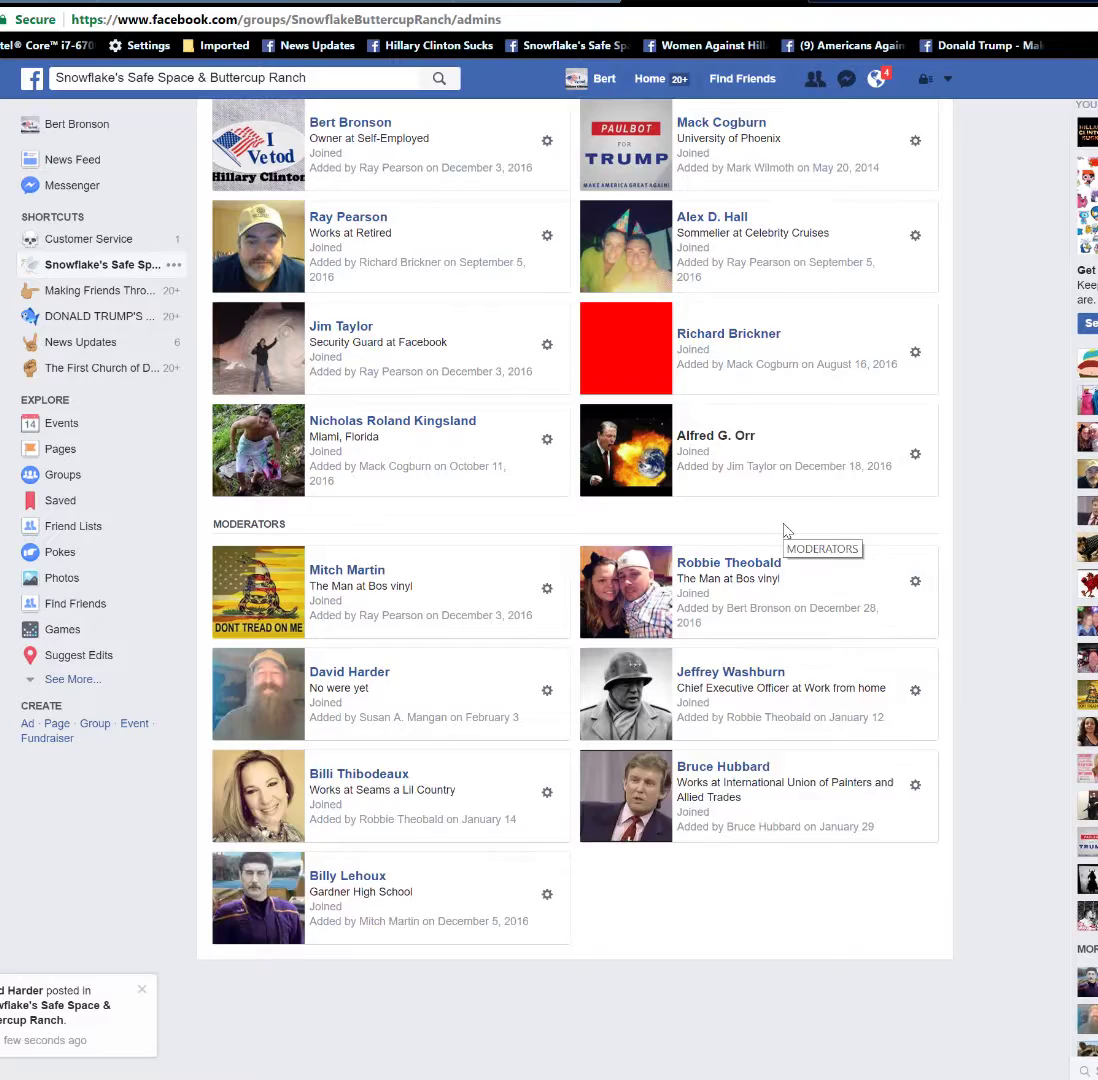
scroll(784, 530, up, 2)
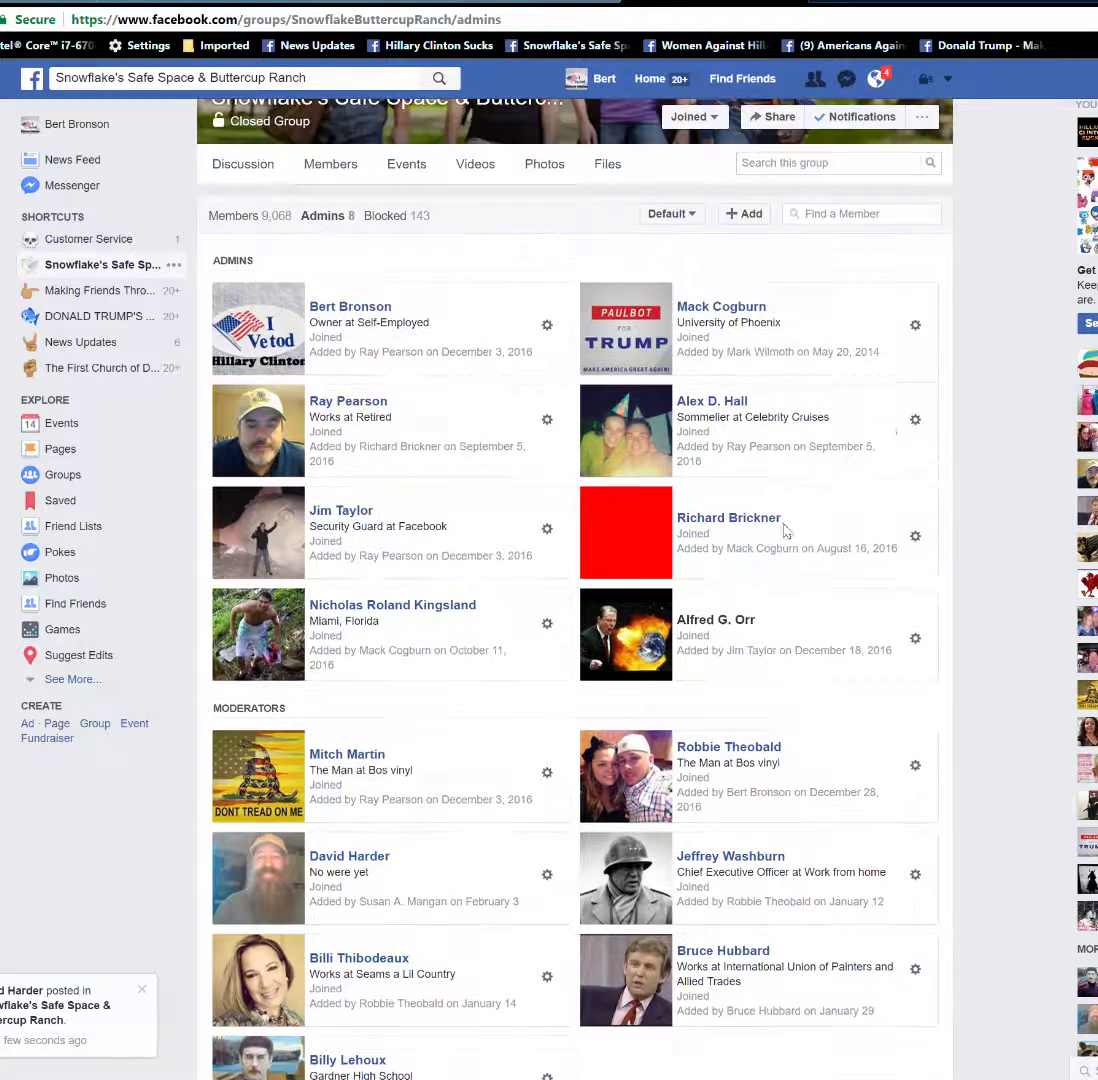
click(250, 216)
click(280, 347)
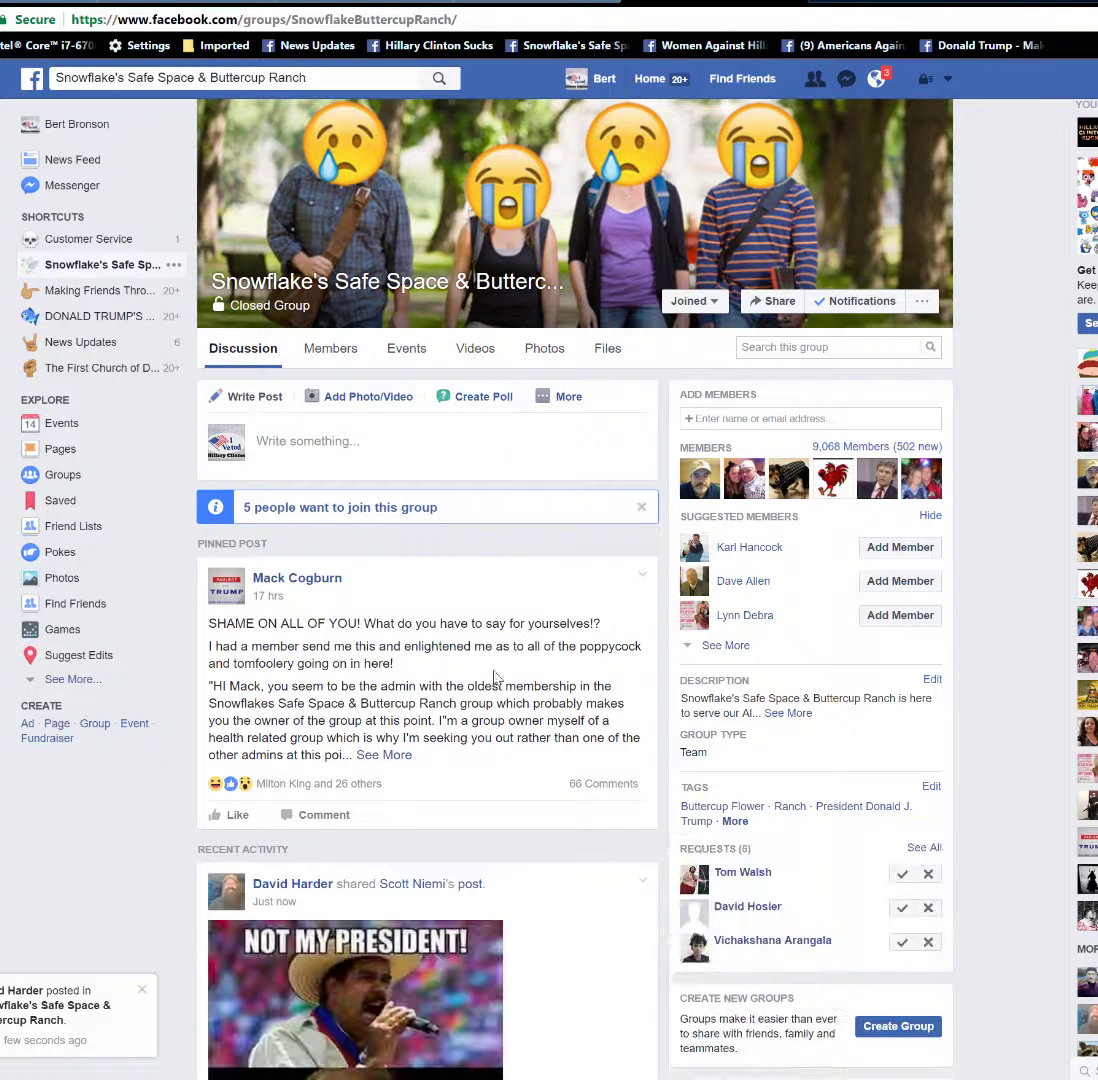